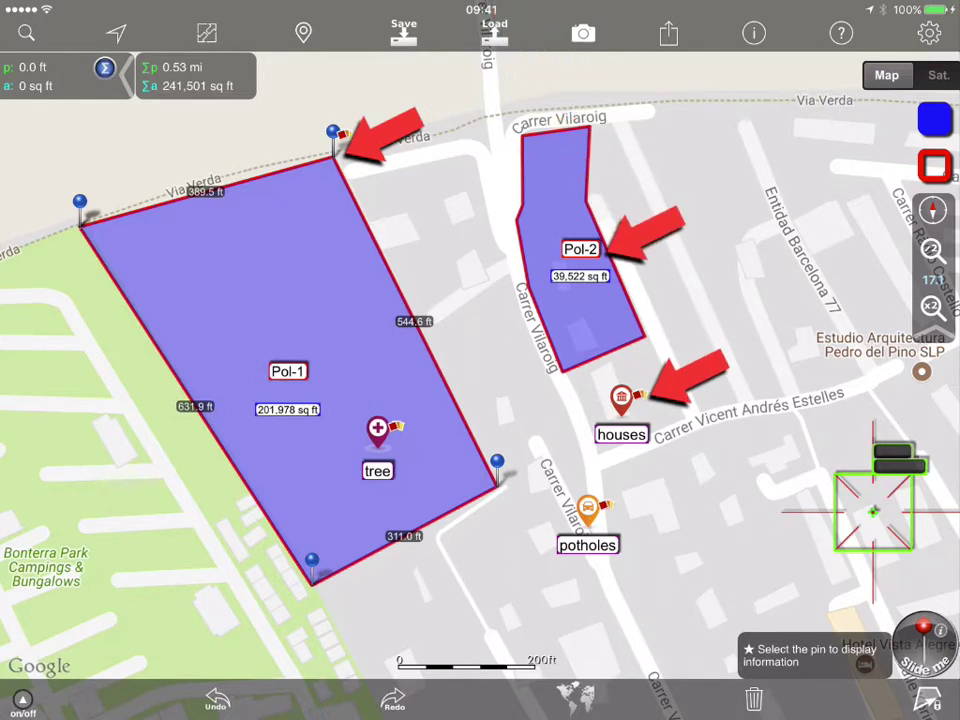
- Open the empty picture screen for Pol-1's vertex pin N. 2 from its info popup
{"action": "left_click", "coordinate": [498, 467]}
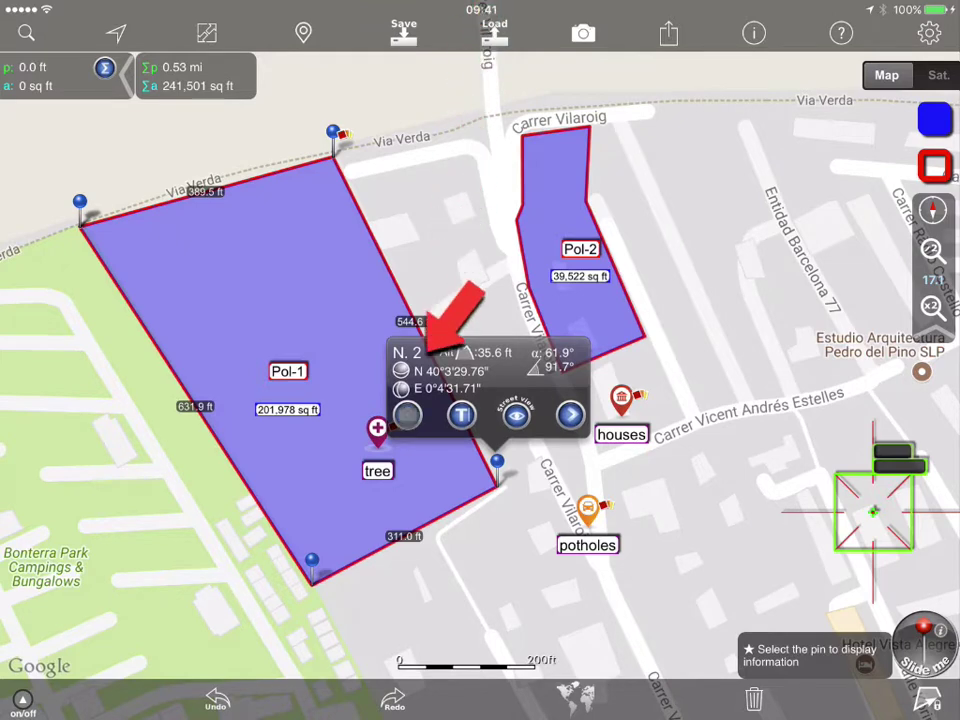
{"action": "left_click", "coordinate": [407, 415]}
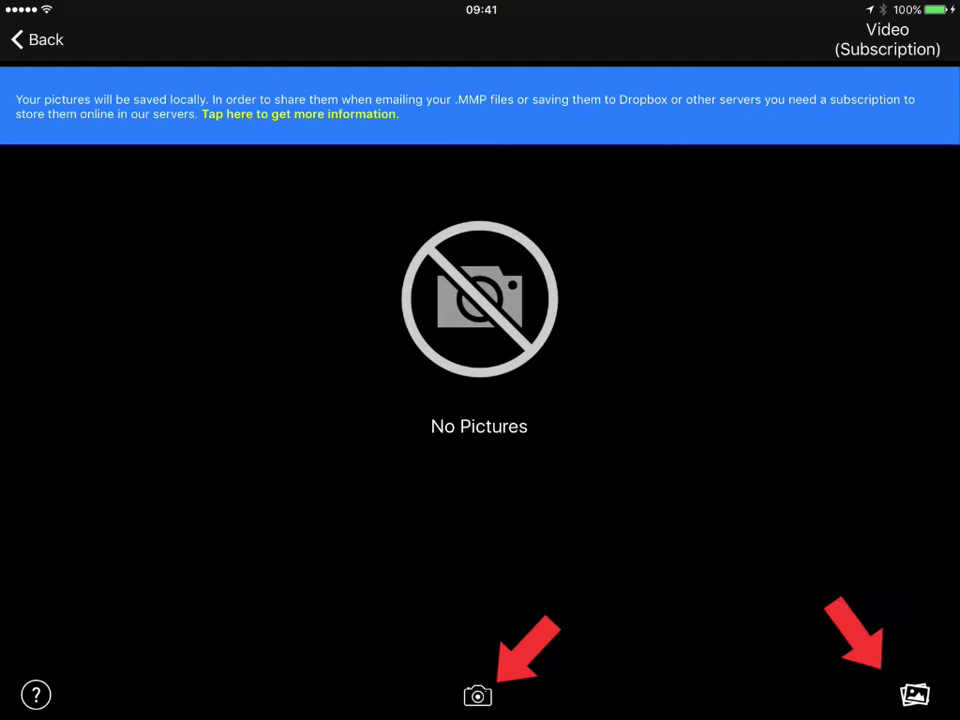
- Attach the Victorian house photo from Moments to Pol-1's vertex pin 2, then return to the map
{"action": "left_click", "coordinate": [915, 695]}
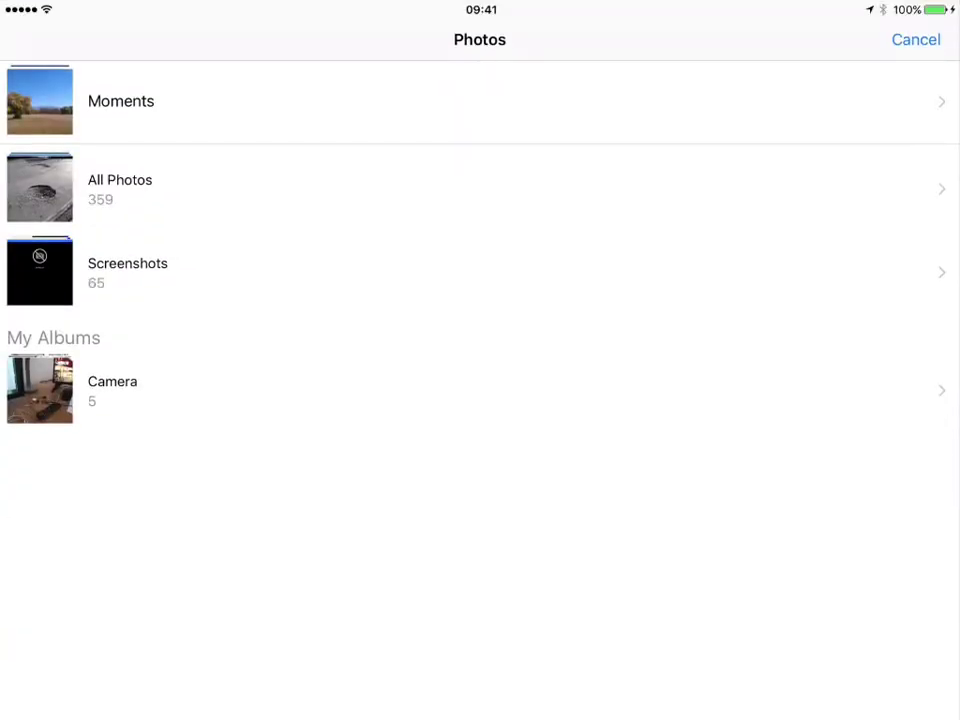
{"action": "left_click", "coordinate": [126, 101]}
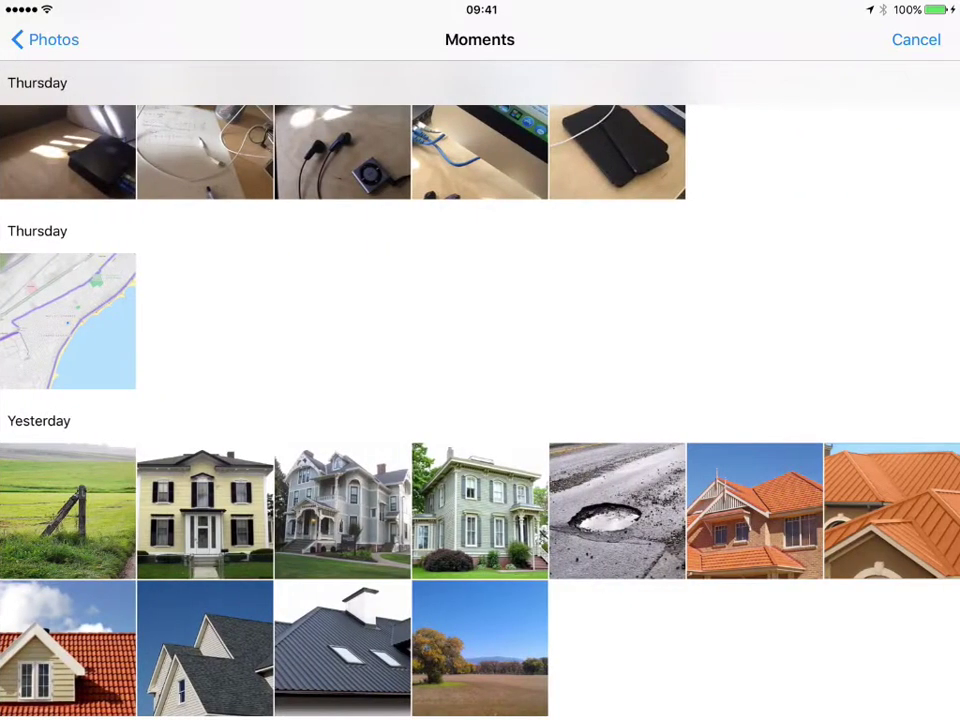
{"action": "left_click", "coordinate": [341, 508]}
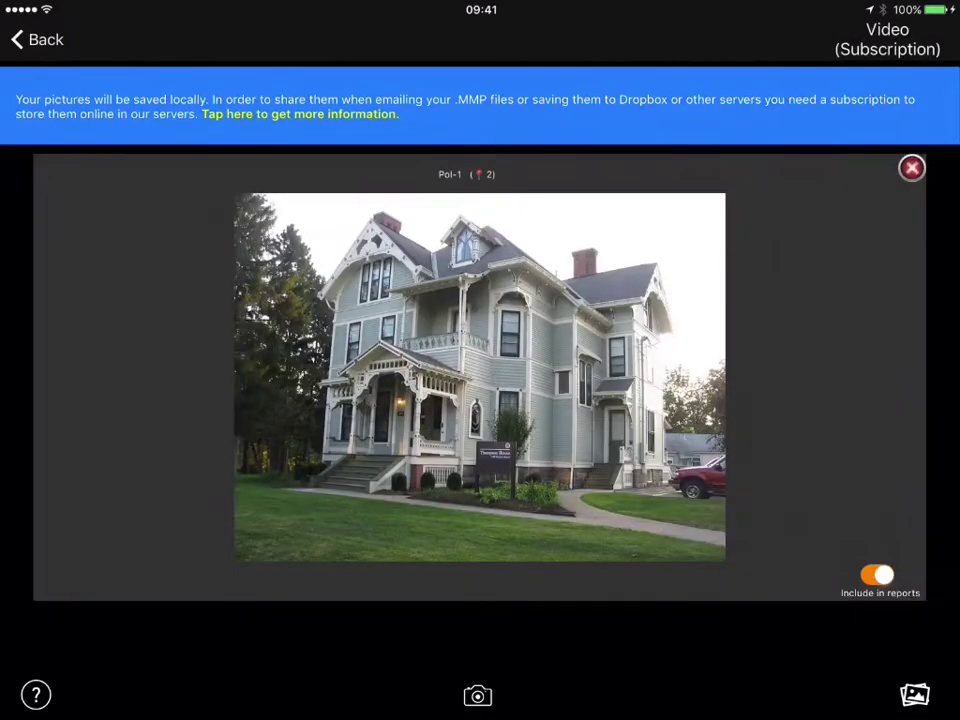
{"action": "left_click", "coordinate": [38, 38]}
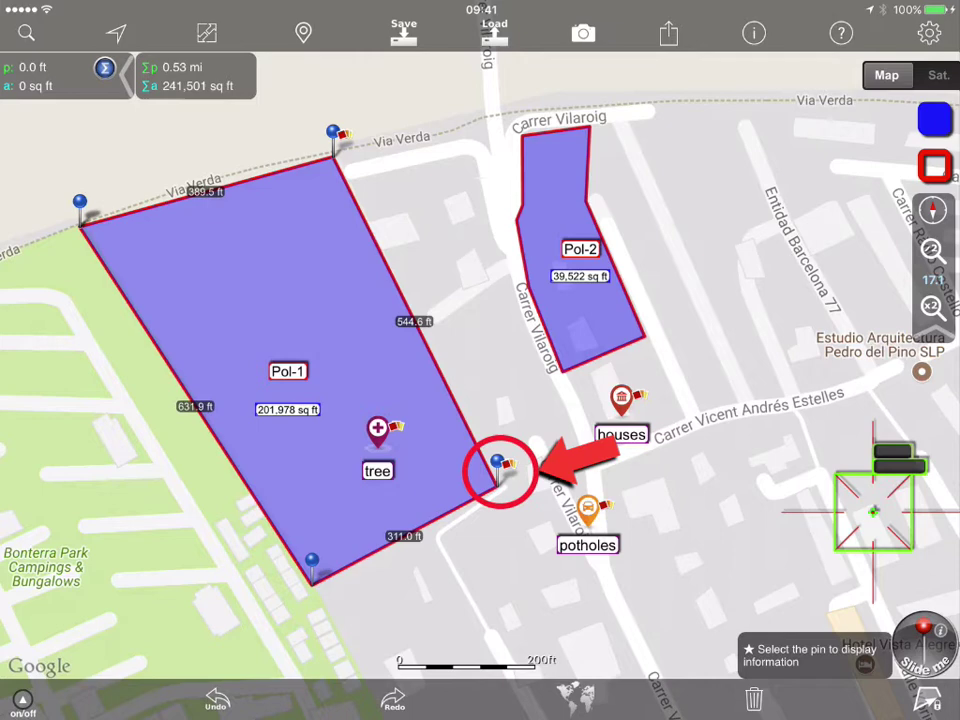
{"action": "left_click", "coordinate": [288, 371]}
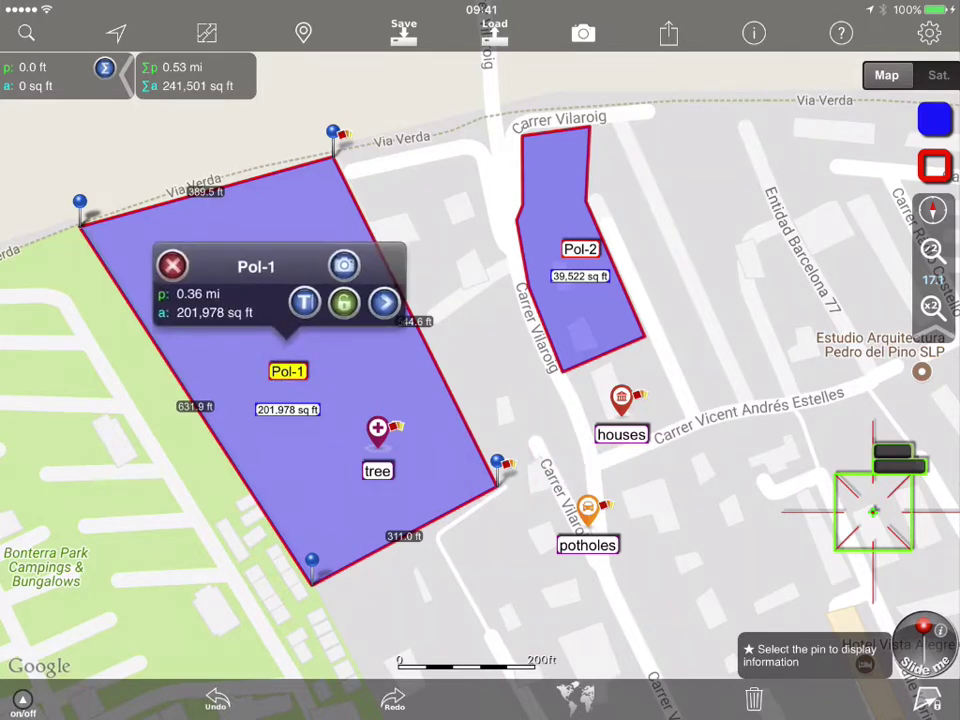
{"action": "left_click", "coordinate": [344, 265]}
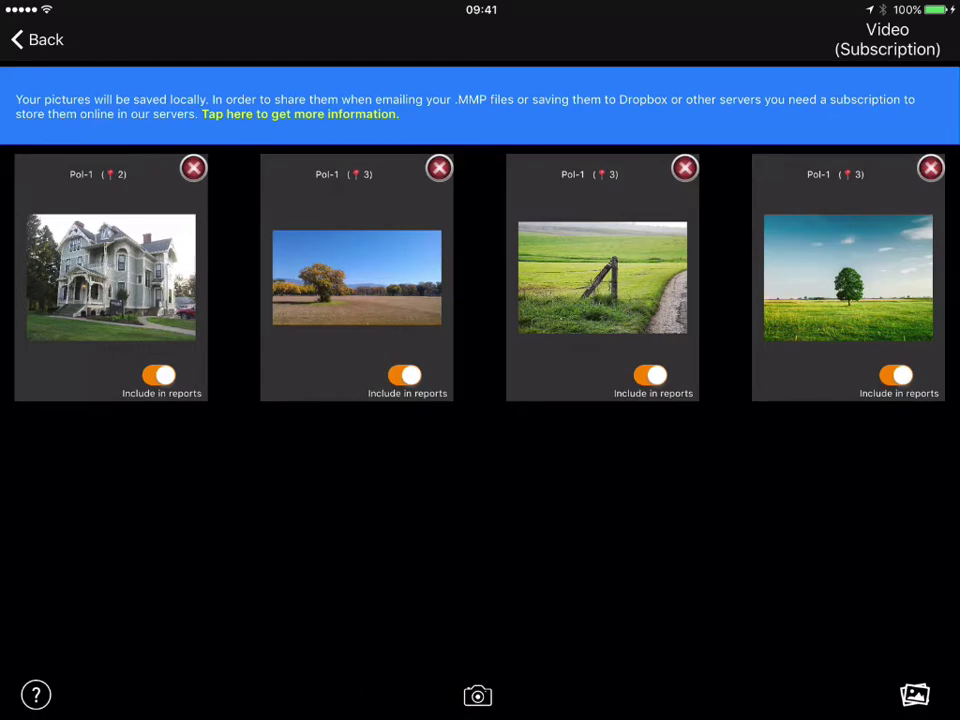
{"action": "left_click", "coordinate": [28, 30]}
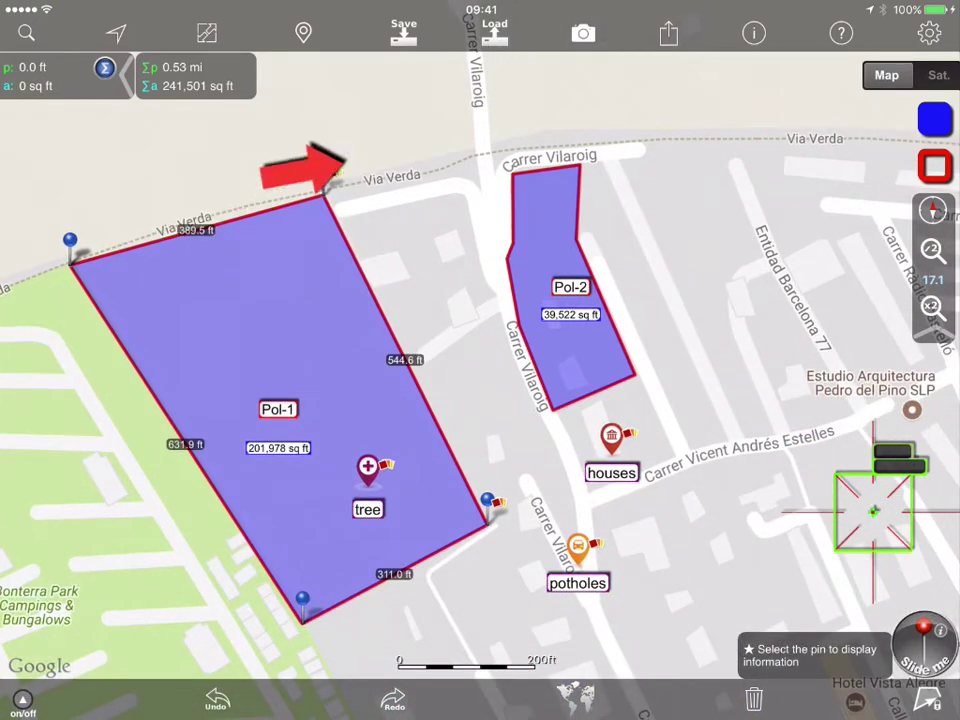
- Open the all-pictures gallery and toggle a roof picture's Include in reports off and back on
{"action": "left_click", "coordinate": [583, 34]}
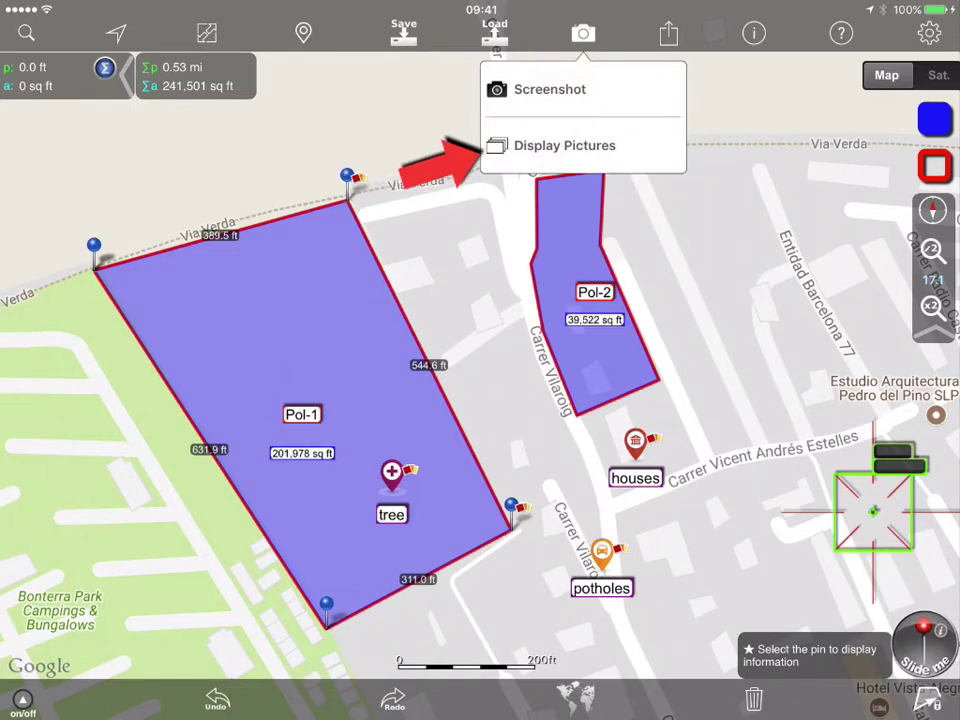
{"action": "left_click", "coordinate": [566, 145]}
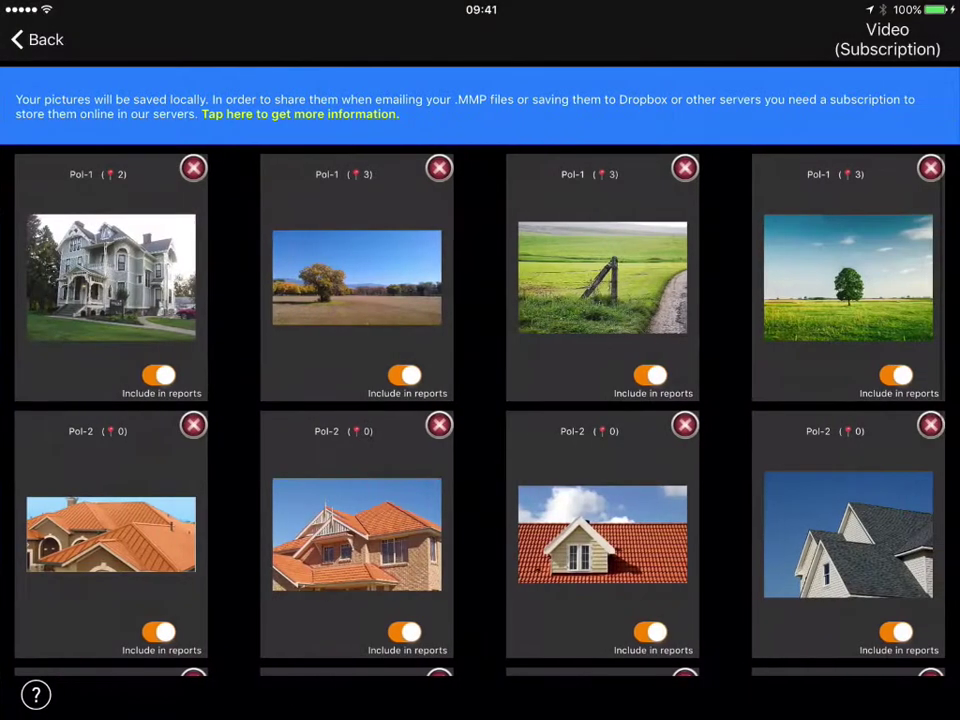
{"action": "scroll", "coordinate": [480, 400], "scroll_direction": "down", "scroll_amount": 5}
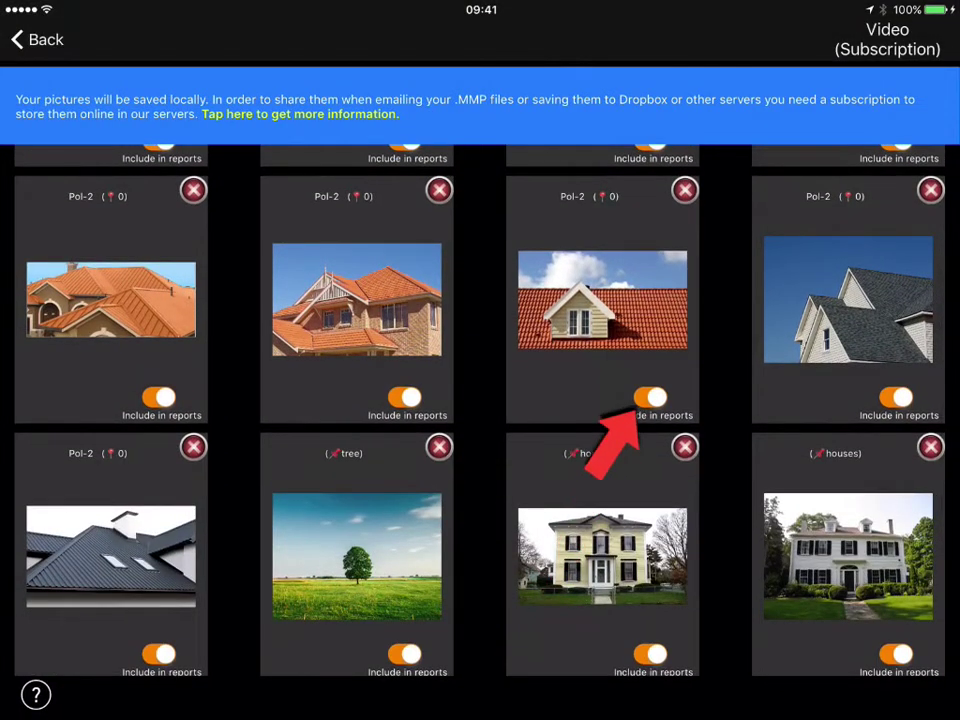
{"action": "left_click", "coordinate": [650, 397]}
{"action": "left_click", "coordinate": [650, 397]}
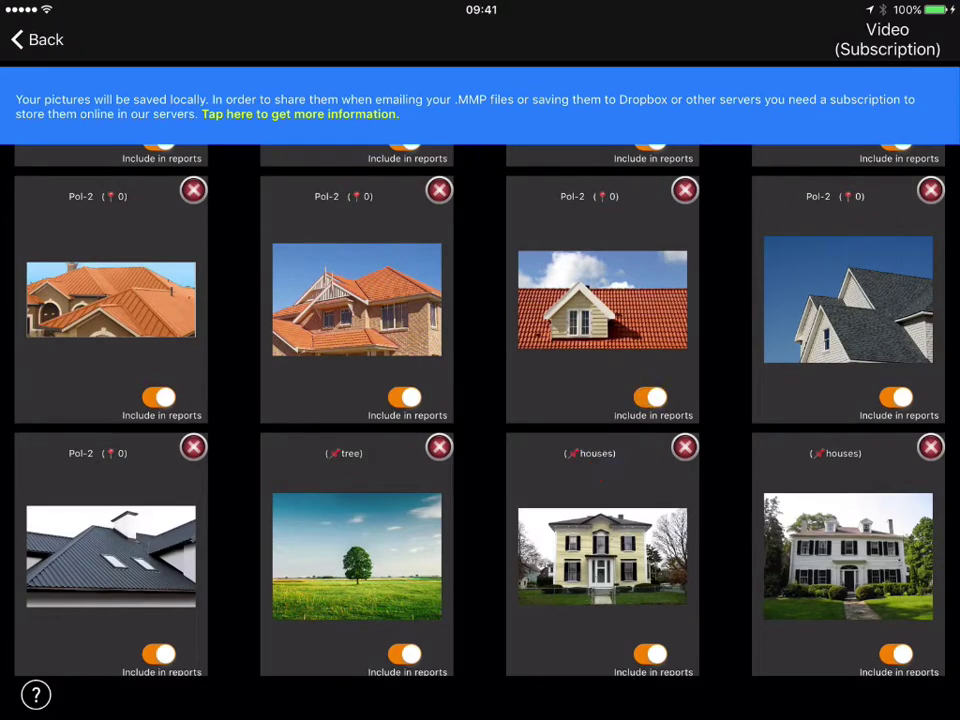
{"action": "scroll", "coordinate": [480, 400], "scroll_direction": "down", "scroll_amount": 1}
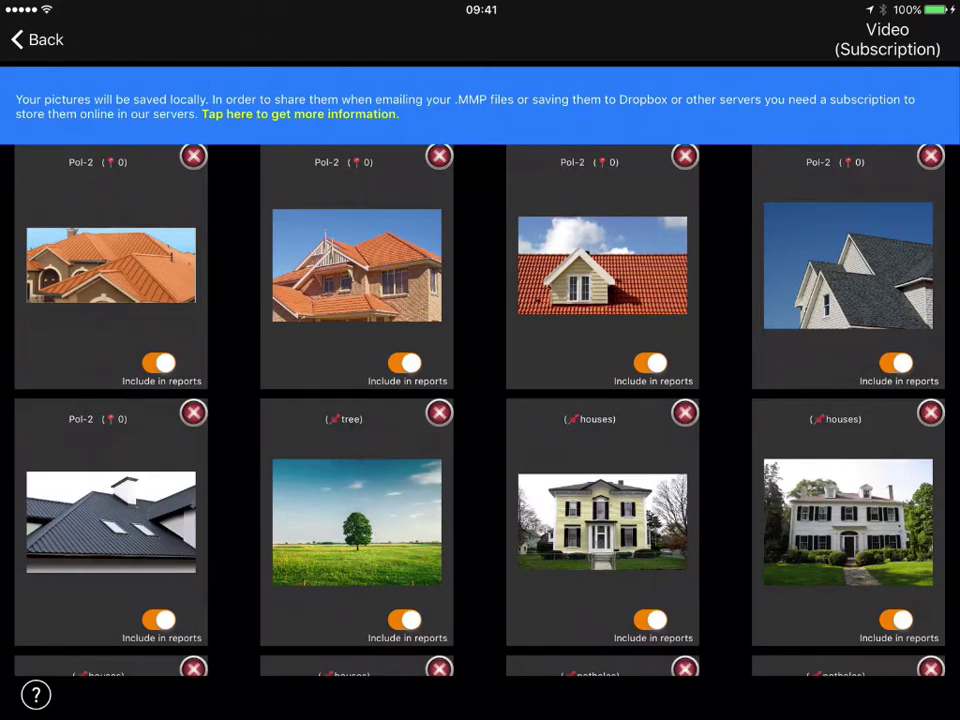
- In the all-pictures gallery, drag the fence-in-field photo into Pol-1's second slot
{"action": "left_click", "coordinate": [343, 420]}
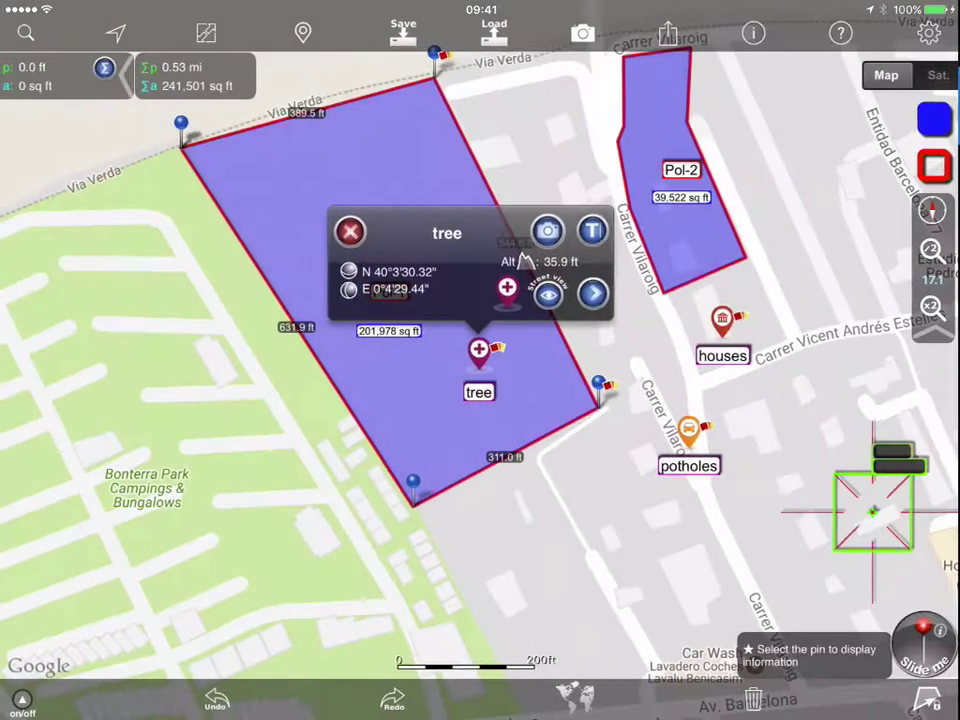
{"action": "left_click", "coordinate": [347, 420]}
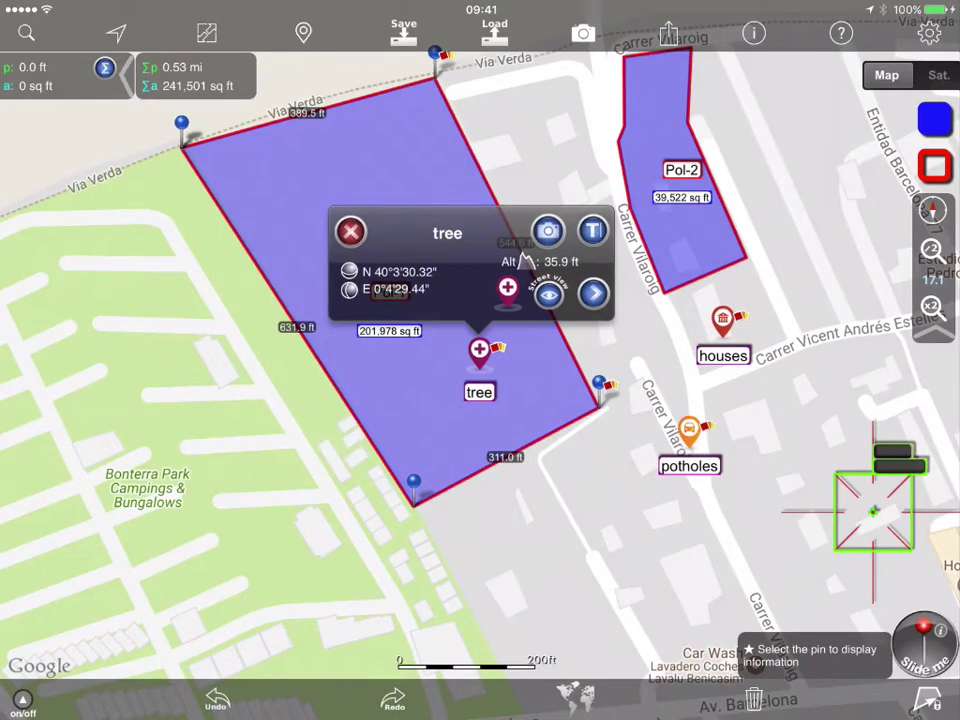
{"action": "left_click", "coordinate": [581, 32]}
{"action": "left_click", "coordinate": [565, 145]}
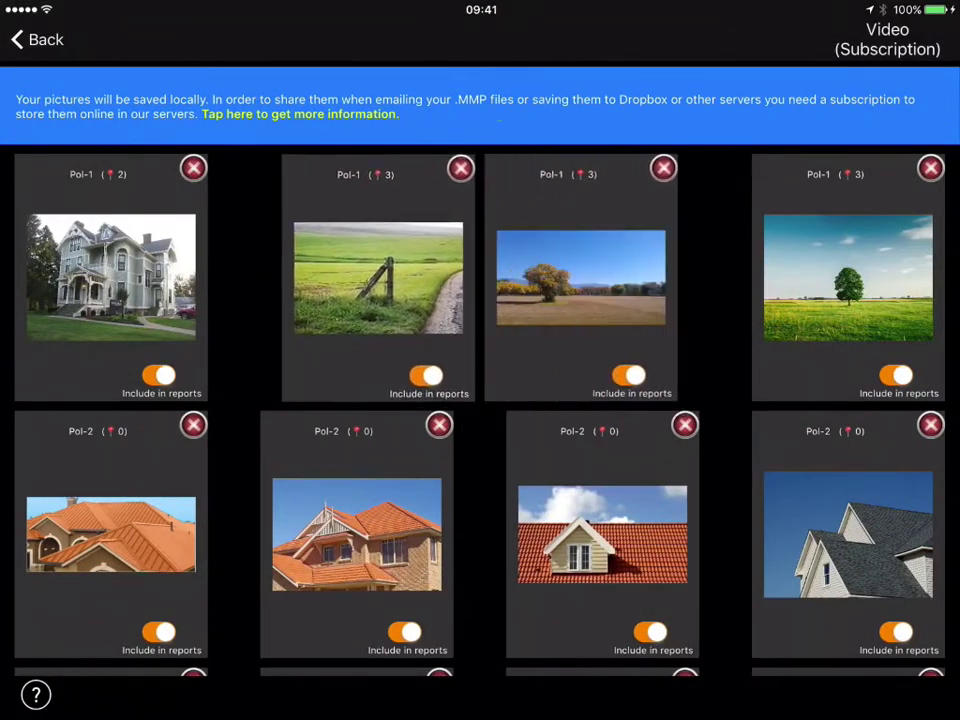
{"action": "left_click_drag", "start_coordinate": [602, 280], "coordinate": [357, 278]}
{"action": "scroll", "coordinate": [480, 400], "scroll_direction": "down", "scroll_amount": 5}
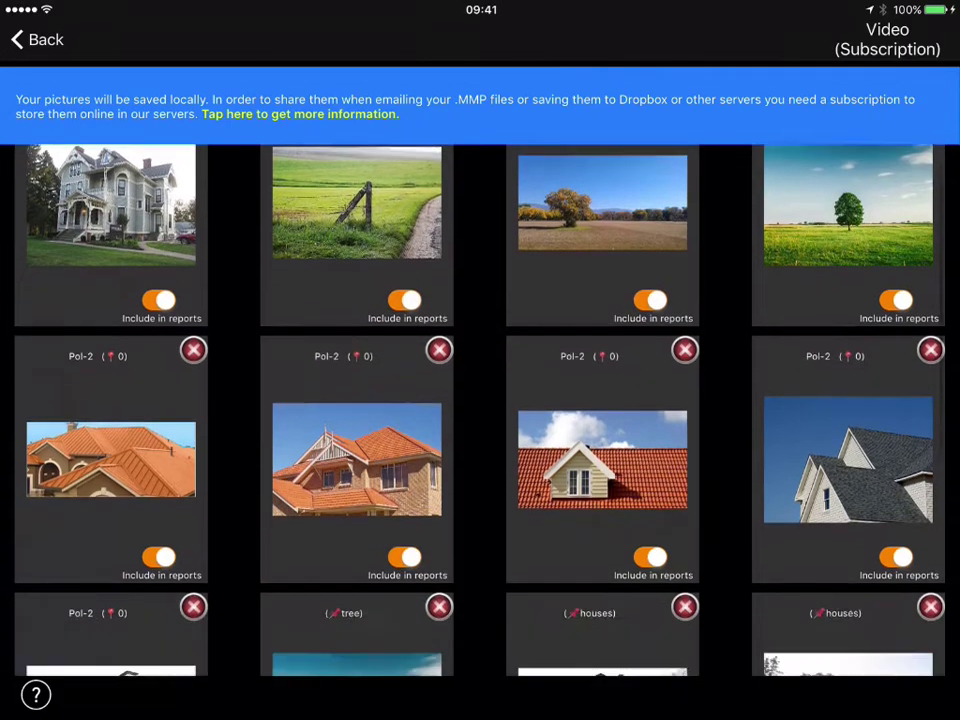
{"action": "scroll", "coordinate": [480, 400], "scroll_direction": "up", "scroll_amount": 5}
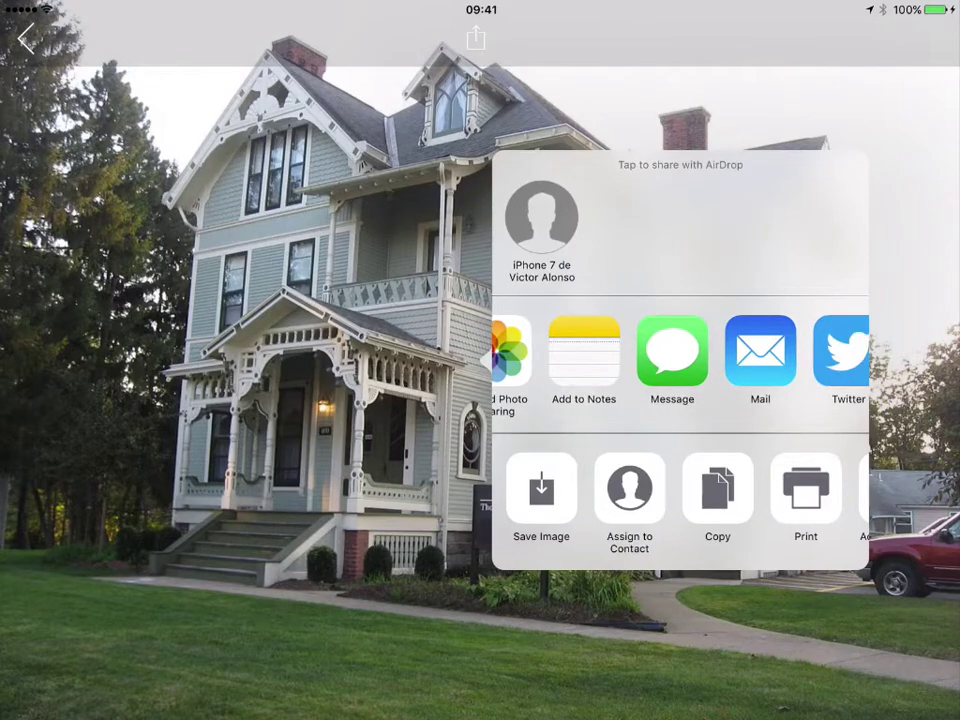
- Mail the Victorian house photo to the suggested recipient's e-mail address, sending without a subject
{"action": "left_click", "coordinate": [760, 350]}
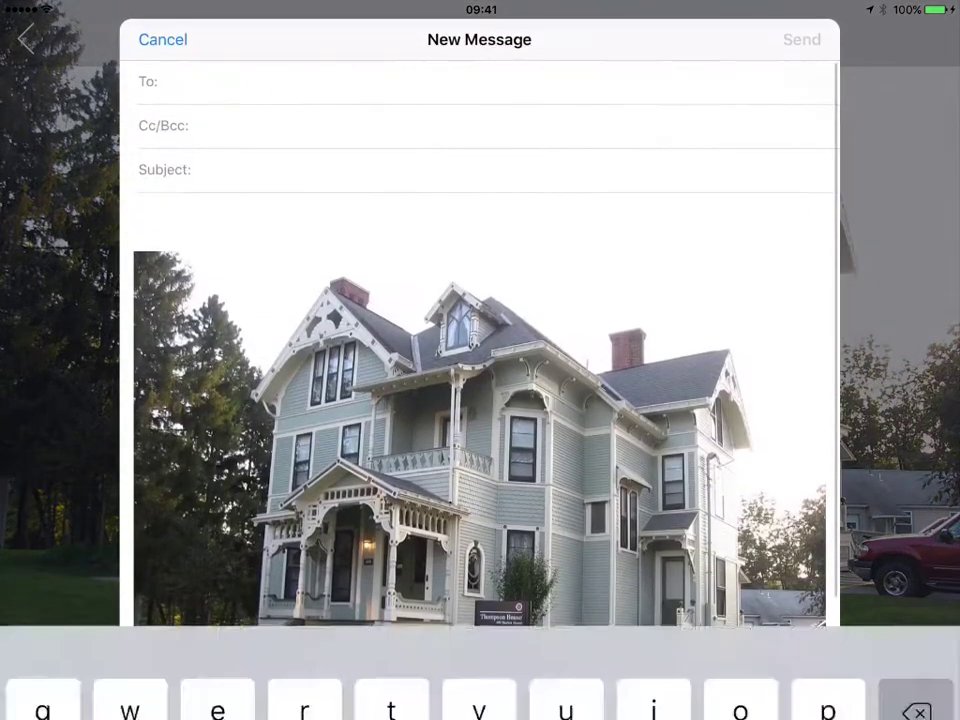
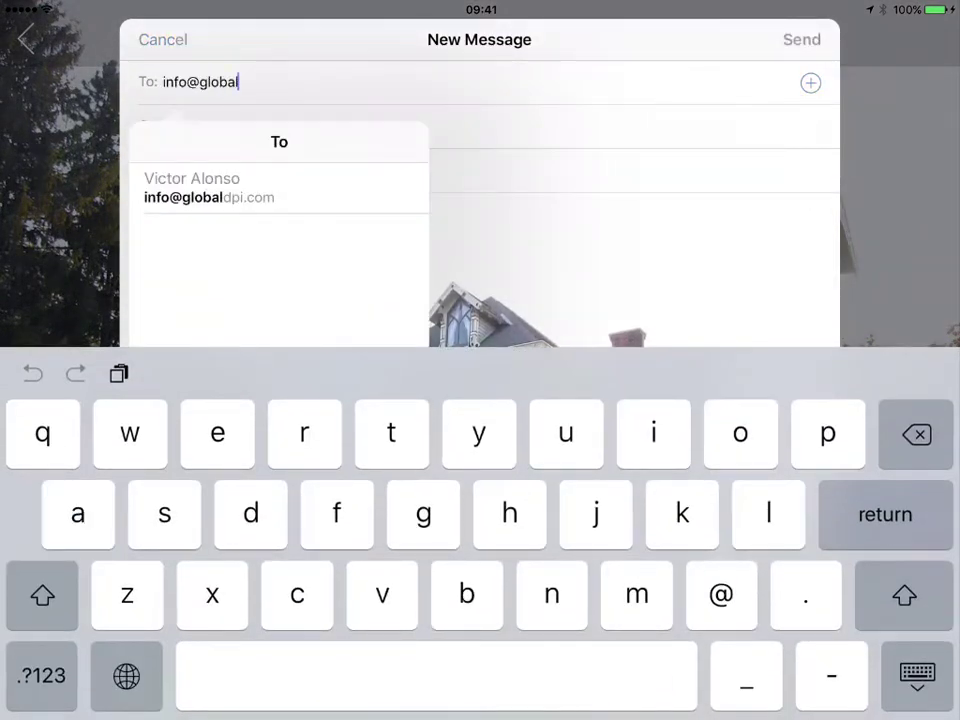
{"action": "left_click", "coordinate": [209, 187]}
{"action": "left_click", "coordinate": [801, 39]}
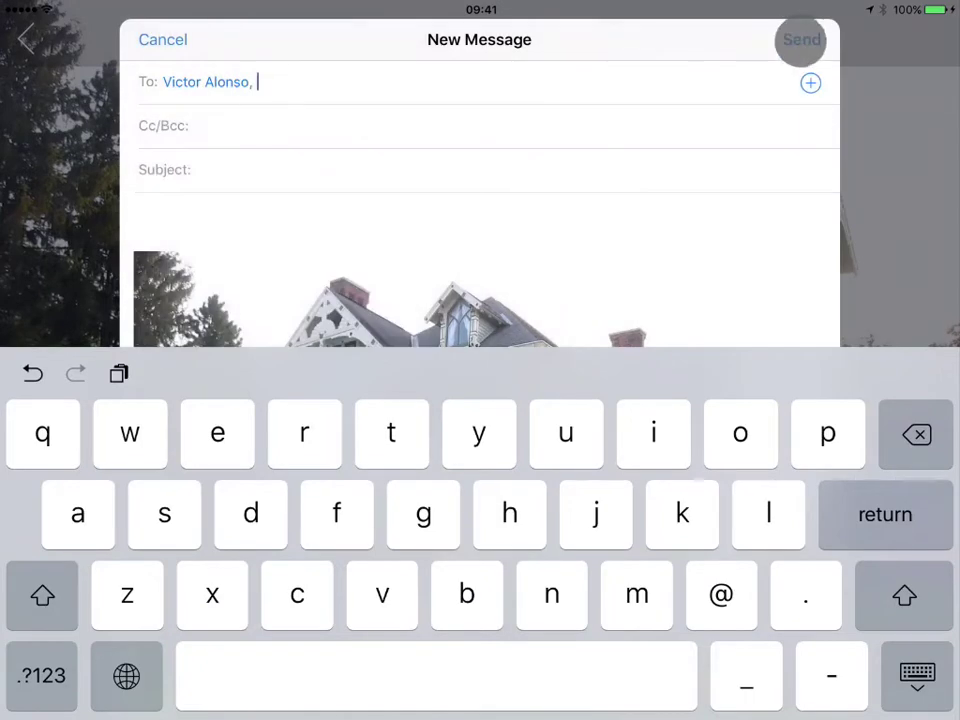
{"action": "left_click", "coordinate": [540, 414]}
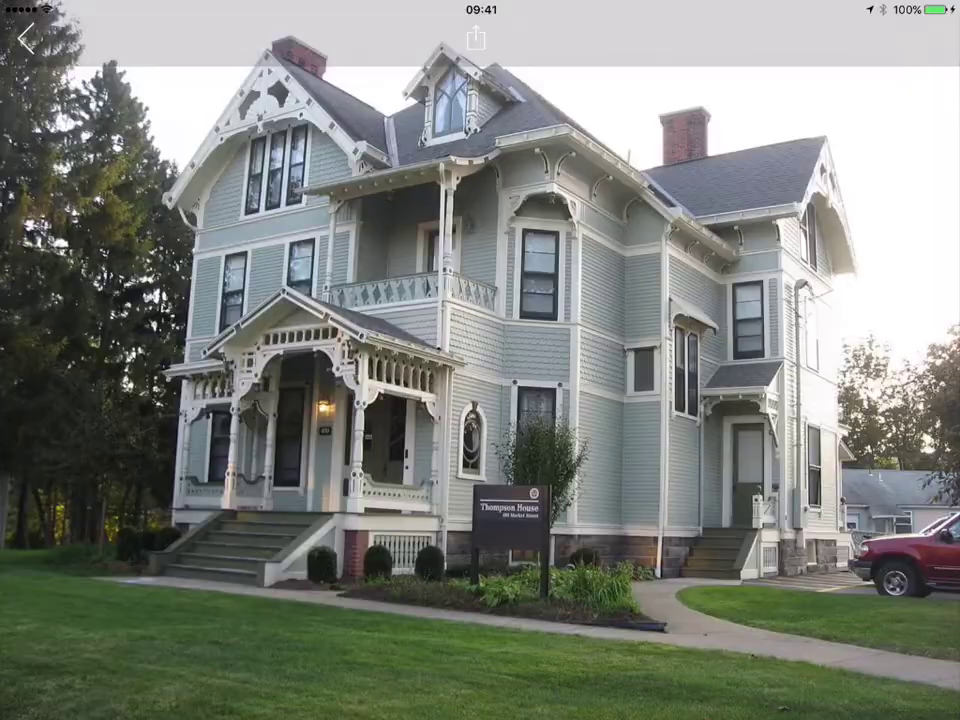
- Back on the map, switch to Info mode and show details of Pol-2's corner point N. 5
{"action": "left_click", "coordinate": [22, 39]}
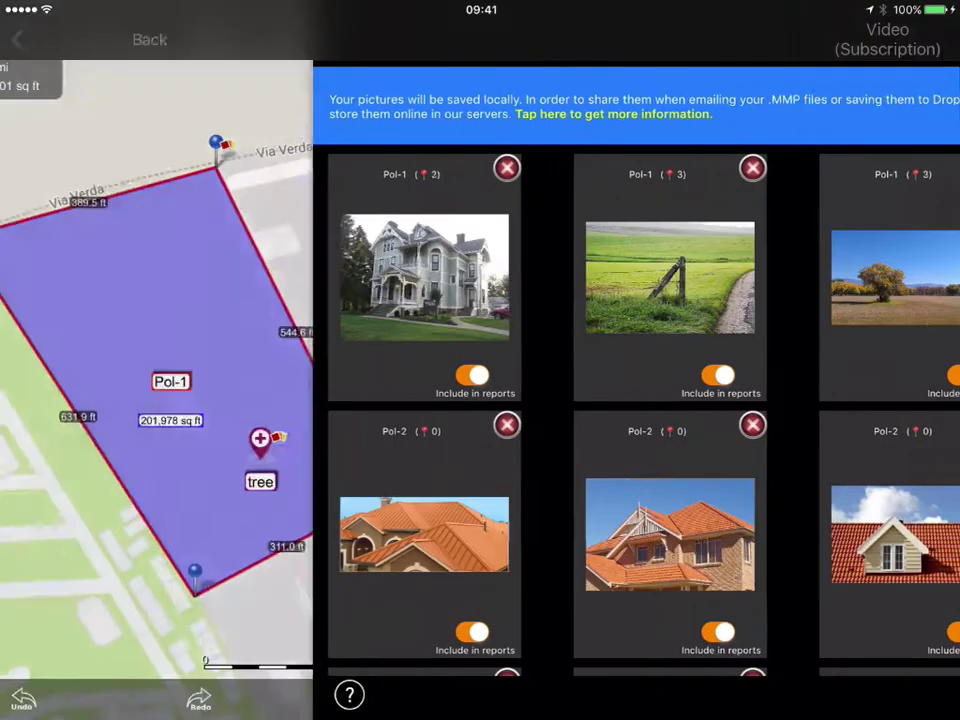
{"action": "left_click", "coordinate": [922, 636]}
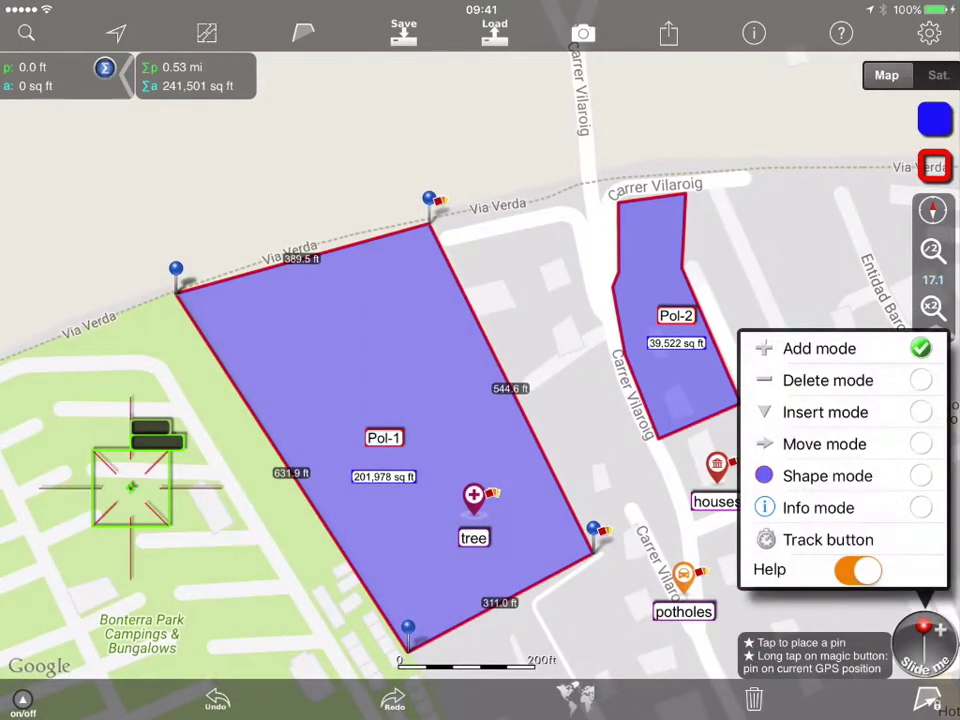
{"action": "left_click", "coordinate": [830, 507]}
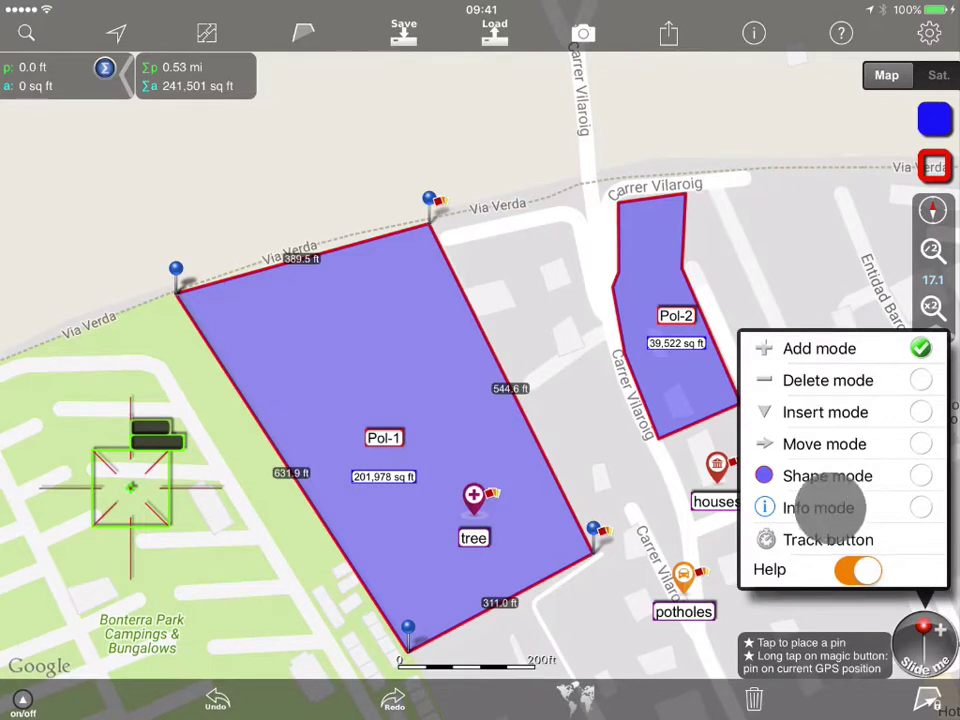
{"action": "left_click", "coordinate": [131, 487]}
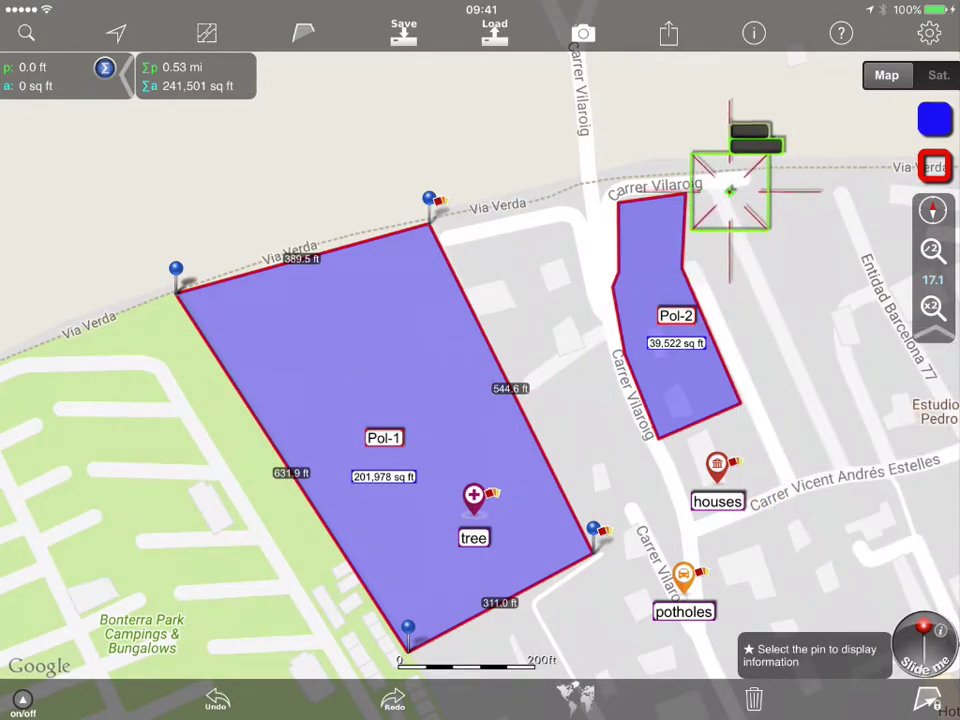
{"action": "left_click", "coordinate": [774, 403]}
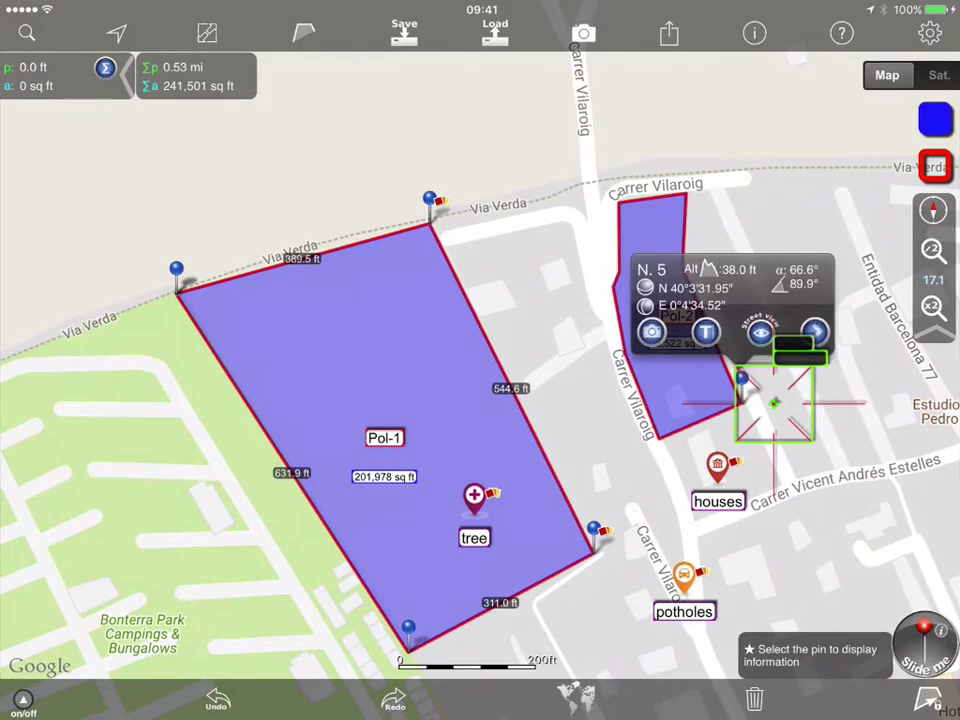
{"action": "left_click", "coordinate": [651, 332]}
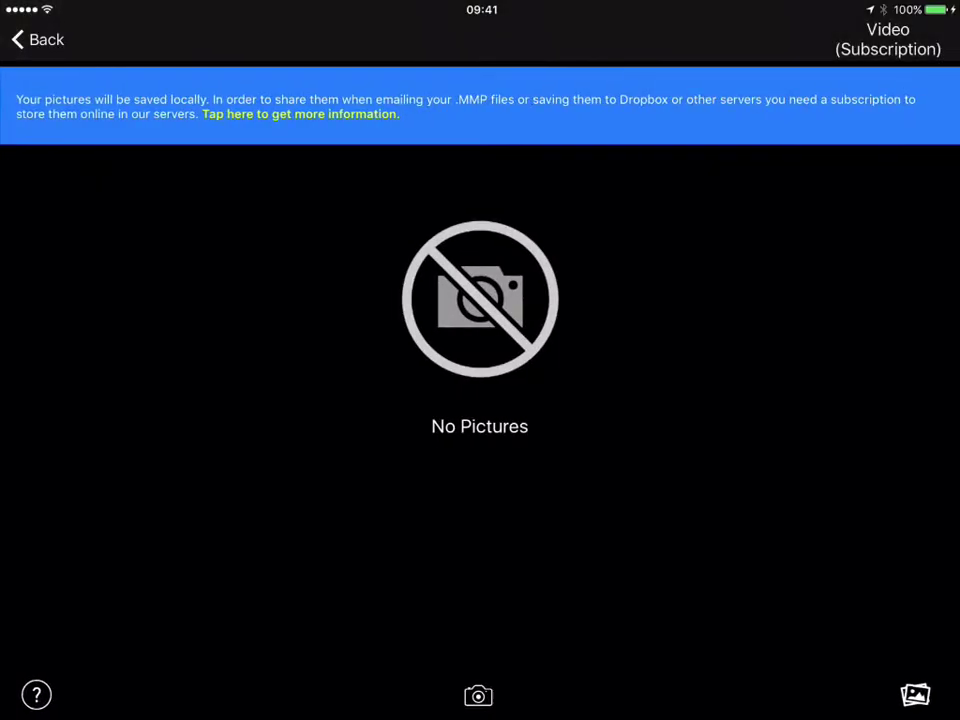
- Attach the grey house photo from Moments to Pol-2's point N. 5, then return to the map
{"action": "left_click", "coordinate": [915, 694]}
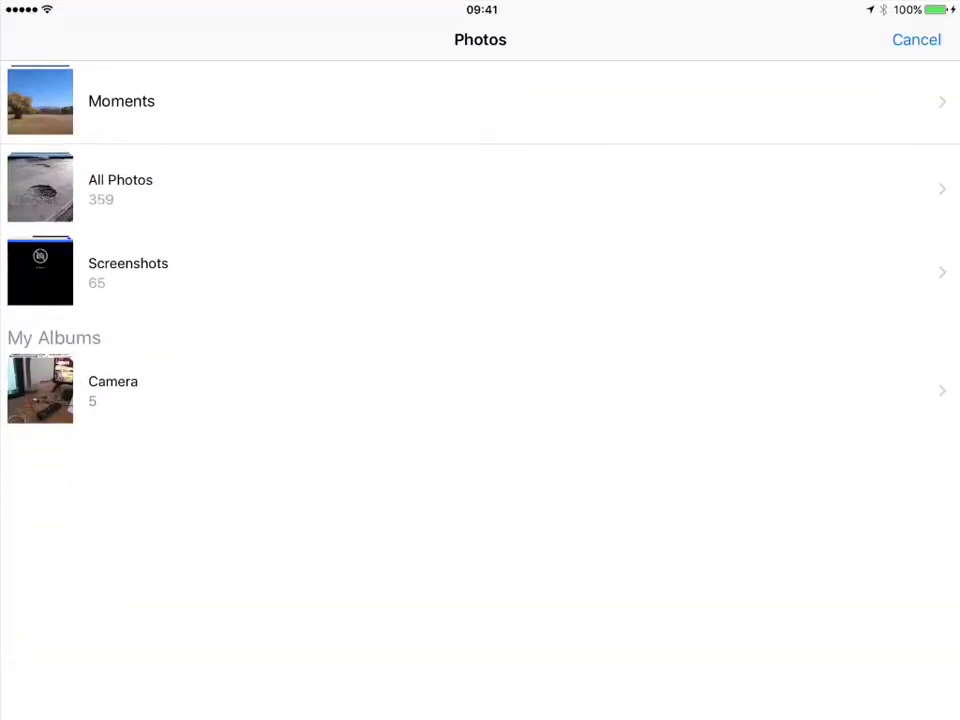
{"action": "left_click", "coordinate": [43, 100]}
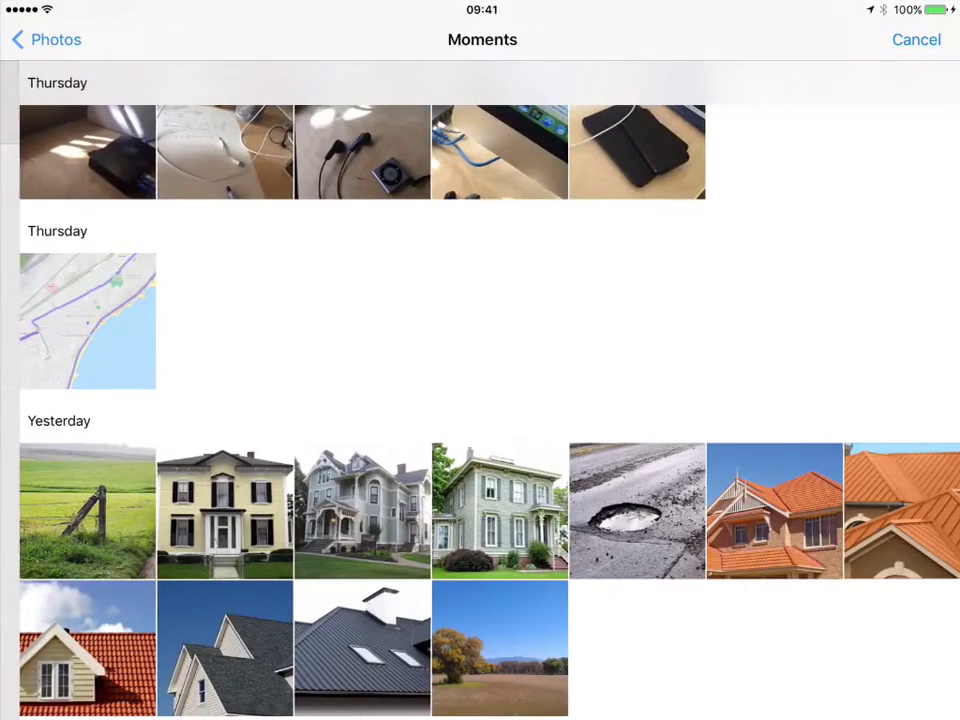
{"action": "left_click", "coordinate": [485, 510]}
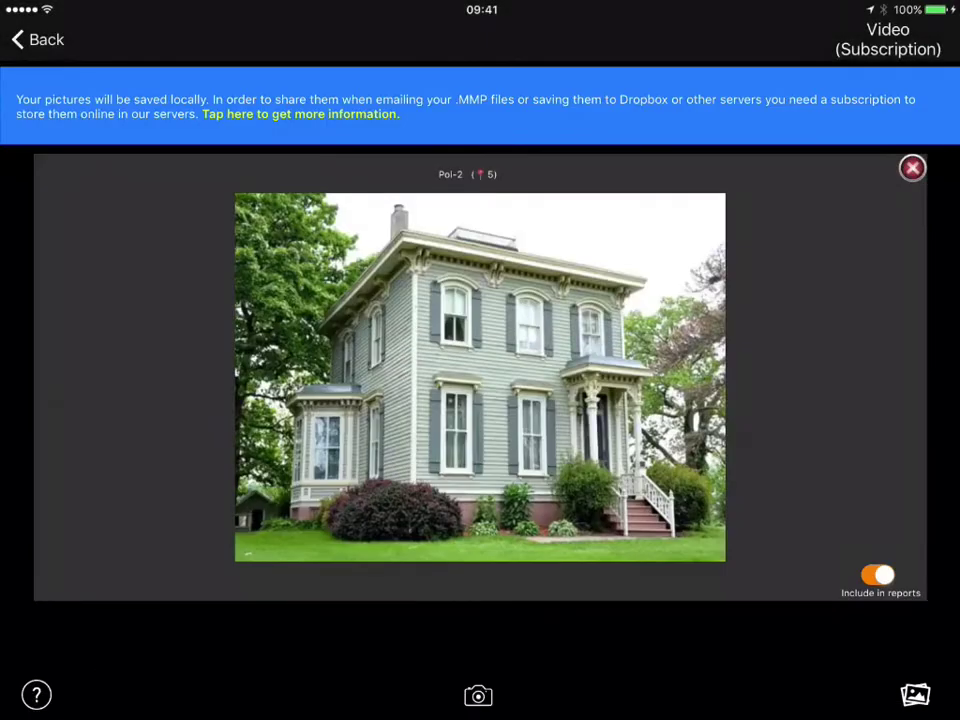
{"action": "left_click", "coordinate": [37, 40]}
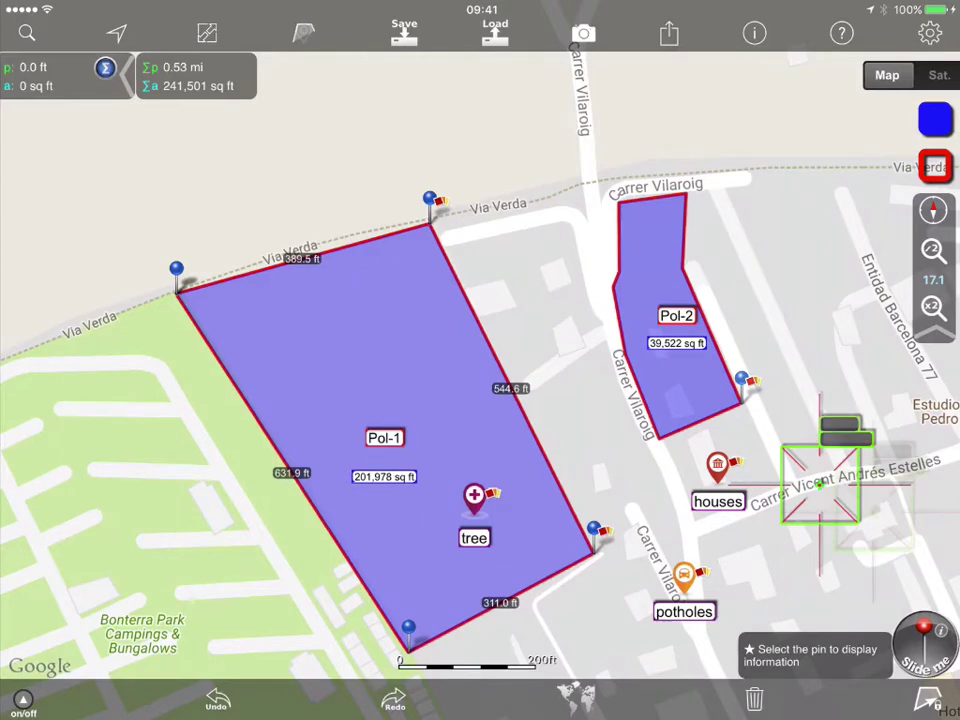
- Turn off MMP, PNG, CSV, KML, GPX and DXF, leaving Printable PDF, and name the export 'test'
{"action": "left_click", "coordinate": [669, 34]}
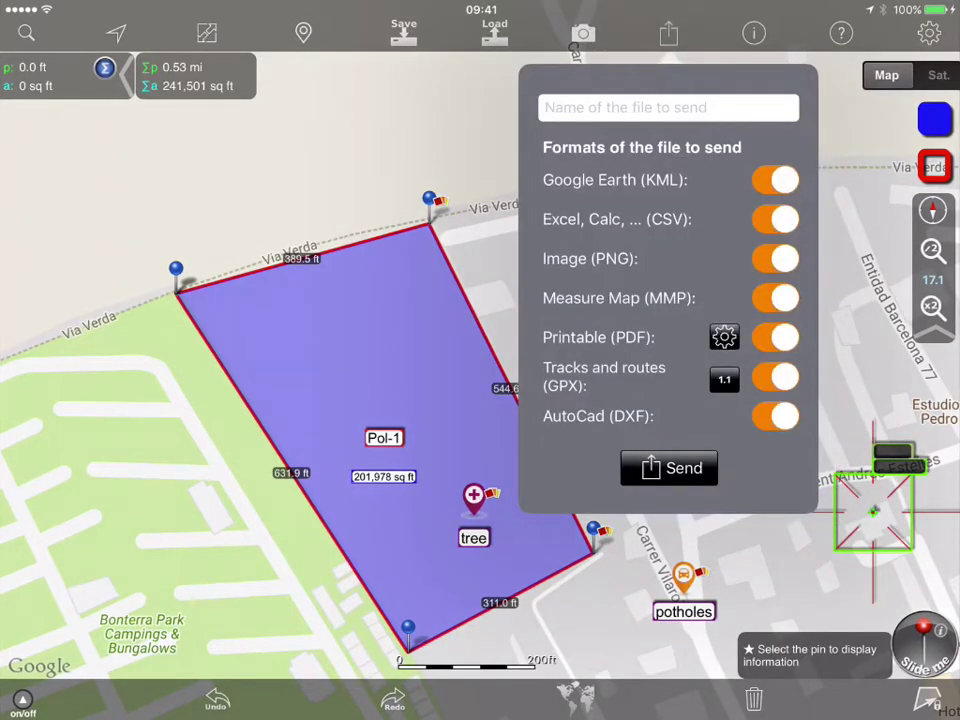
{"action": "left_click", "coordinate": [775, 298]}
{"action": "left_click", "coordinate": [775, 258]}
{"action": "left_click", "coordinate": [775, 219]}
{"action": "left_click", "coordinate": [775, 180]}
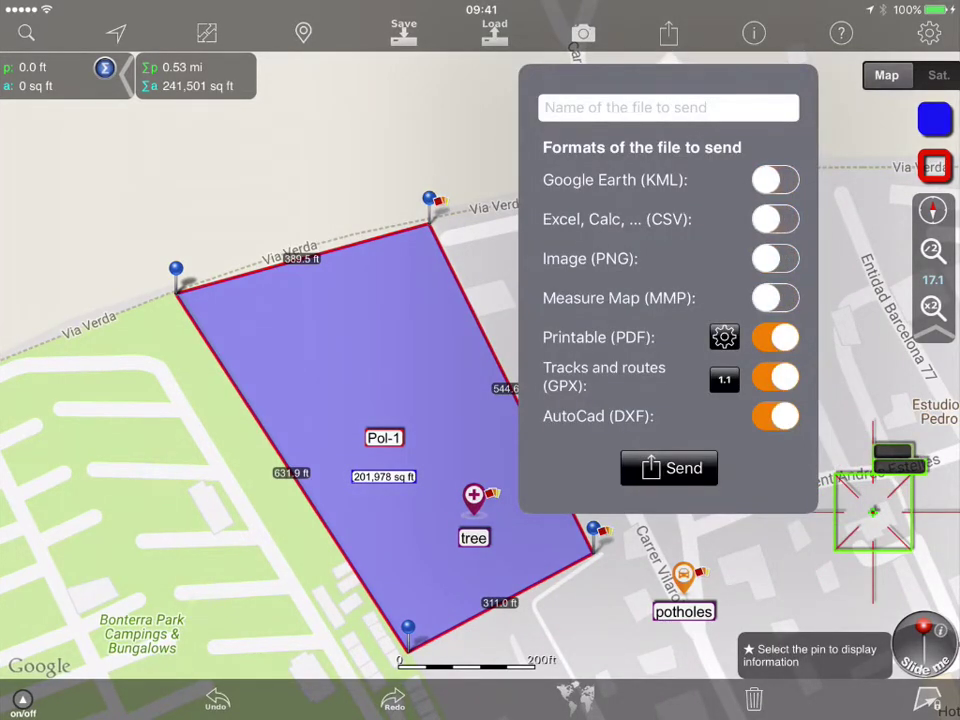
{"action": "left_click", "coordinate": [775, 377]}
{"action": "left_click", "coordinate": [775, 416]}
{"action": "left_click", "coordinate": [668, 107]}
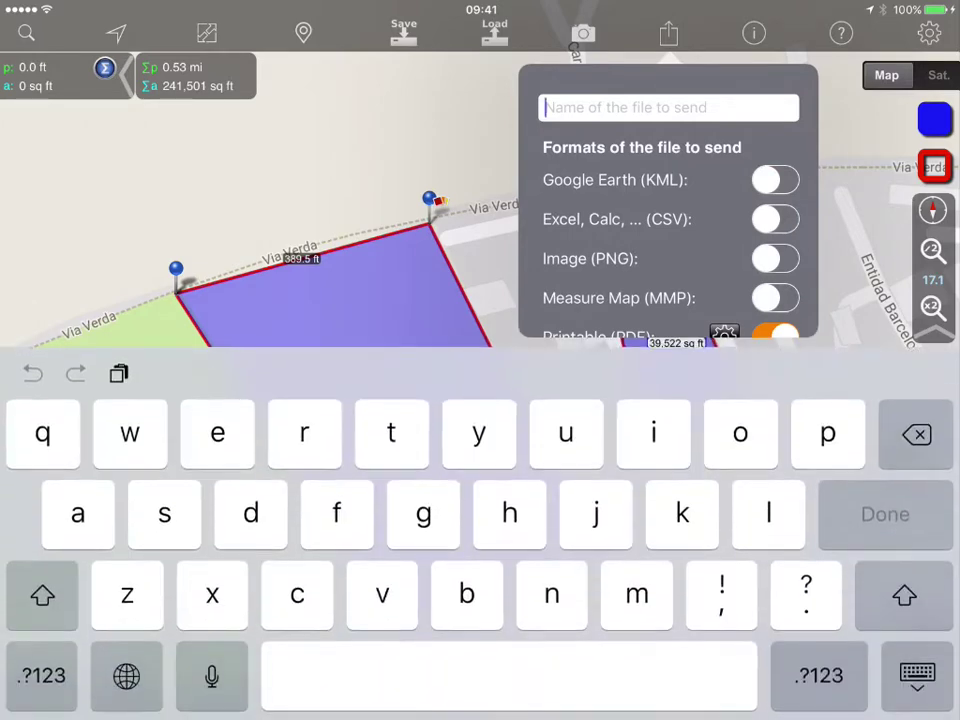
{"action": "type", "text": "test"}
{"action": "scroll", "coordinate": [668, 220], "scroll_direction": "down", "scroll_amount": 1}
{"action": "left_click", "coordinate": [884, 513]}
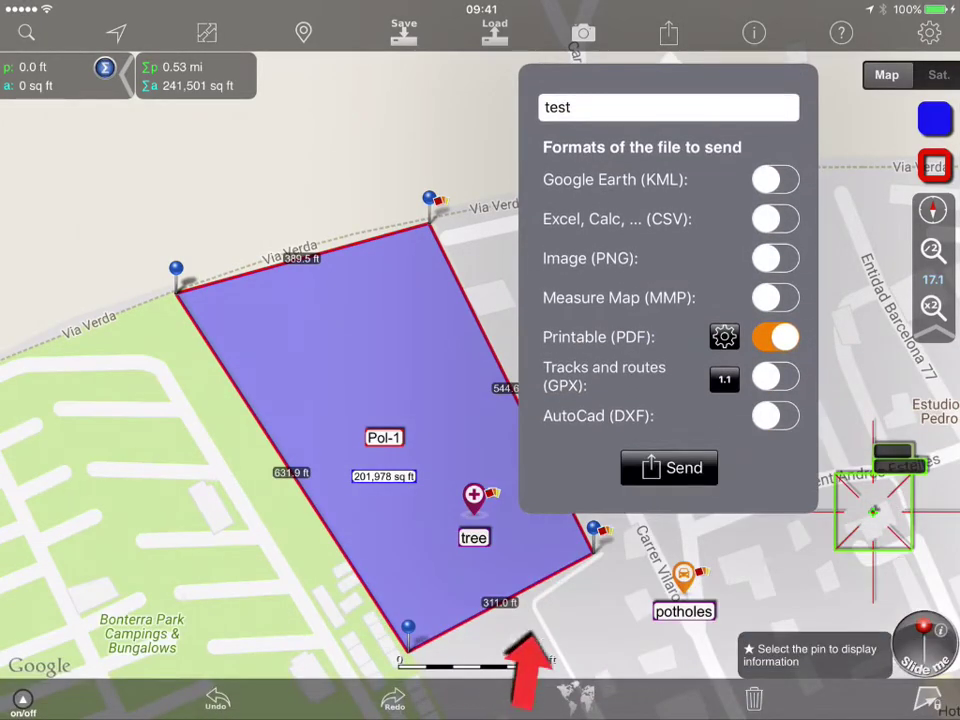
- Set the PDF report's picture position to after all the points
{"action": "left_click", "coordinate": [724, 337]}
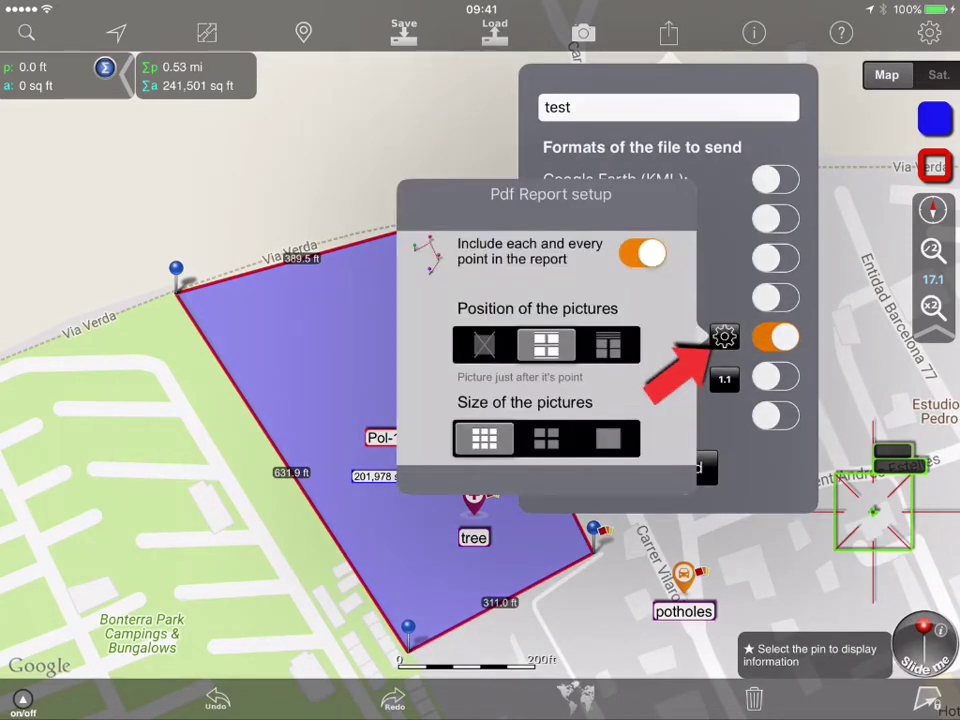
{"action": "left_click", "coordinate": [608, 344]}
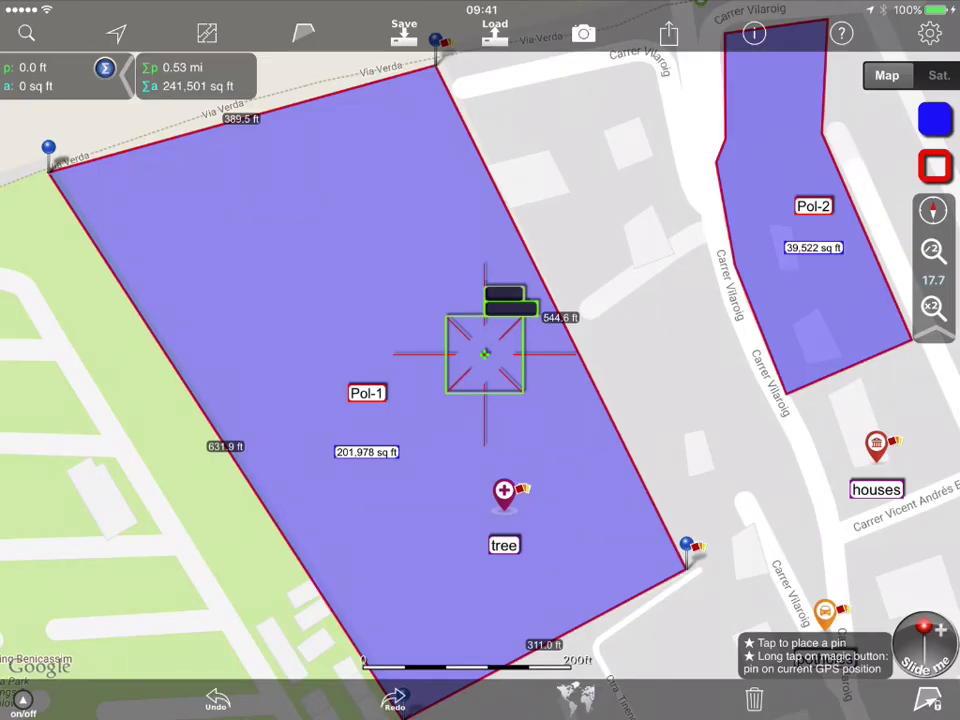
- From the all-pictures gallery banner, buy the monthly online picture storage subscription, signing in to the store
{"action": "left_click", "coordinate": [584, 34]}
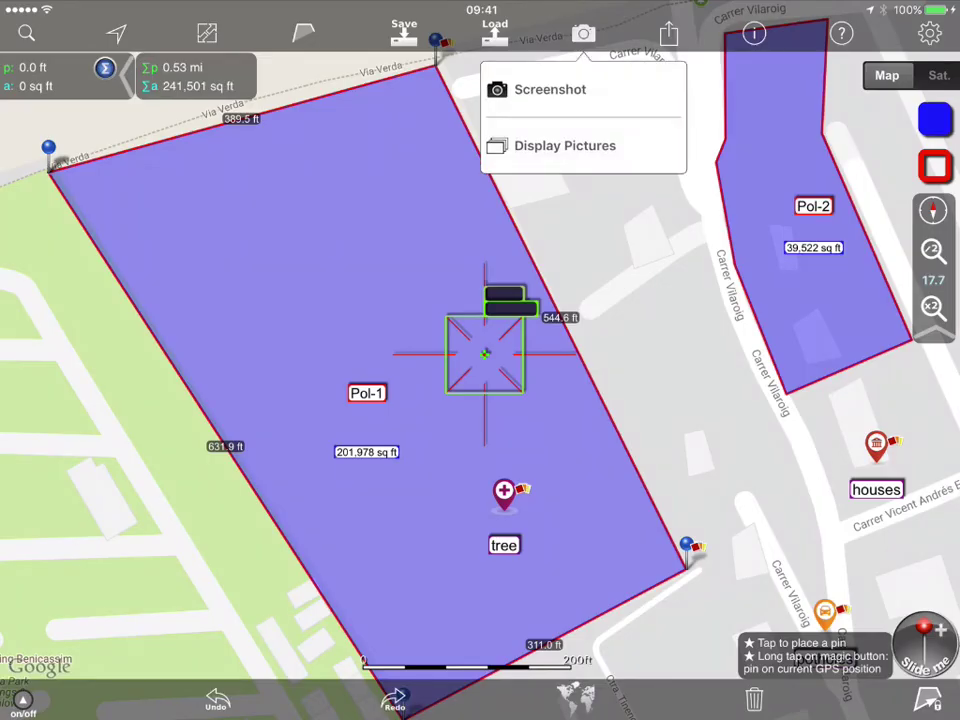
{"action": "left_click", "coordinate": [565, 145]}
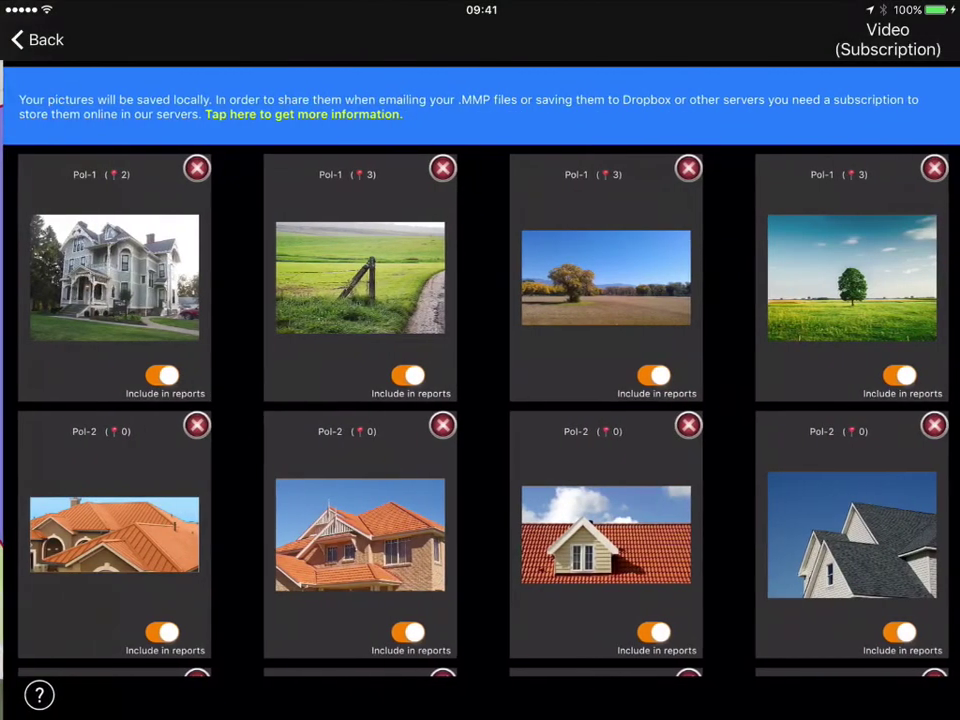
{"action": "left_click", "coordinate": [300, 114]}
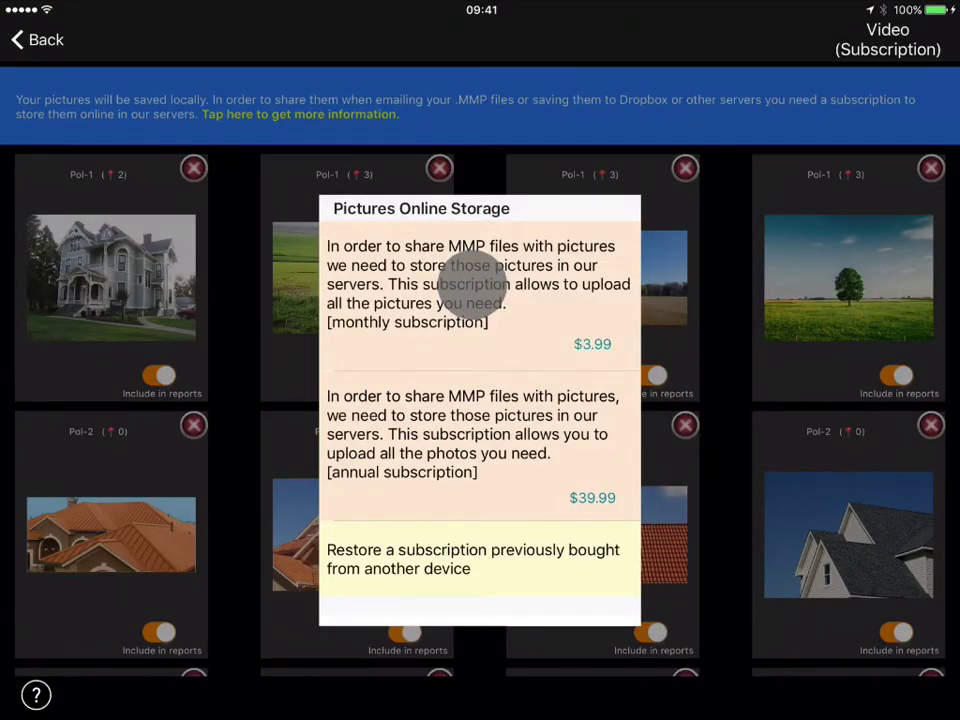
{"action": "left_click", "coordinate": [474, 284]}
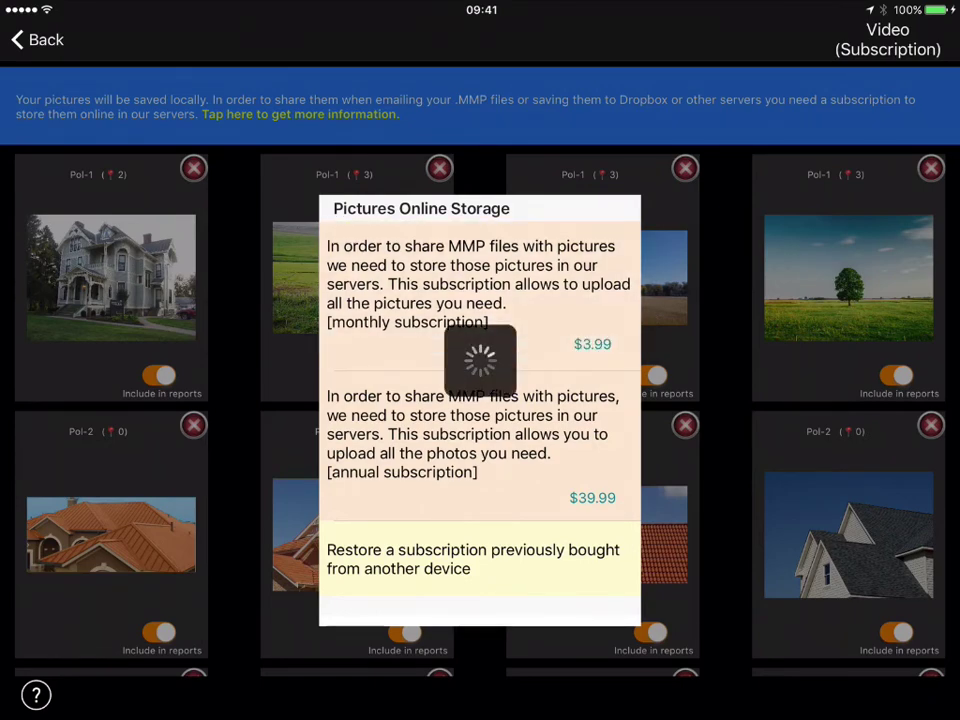
{"action": "key", "text": "Return"}
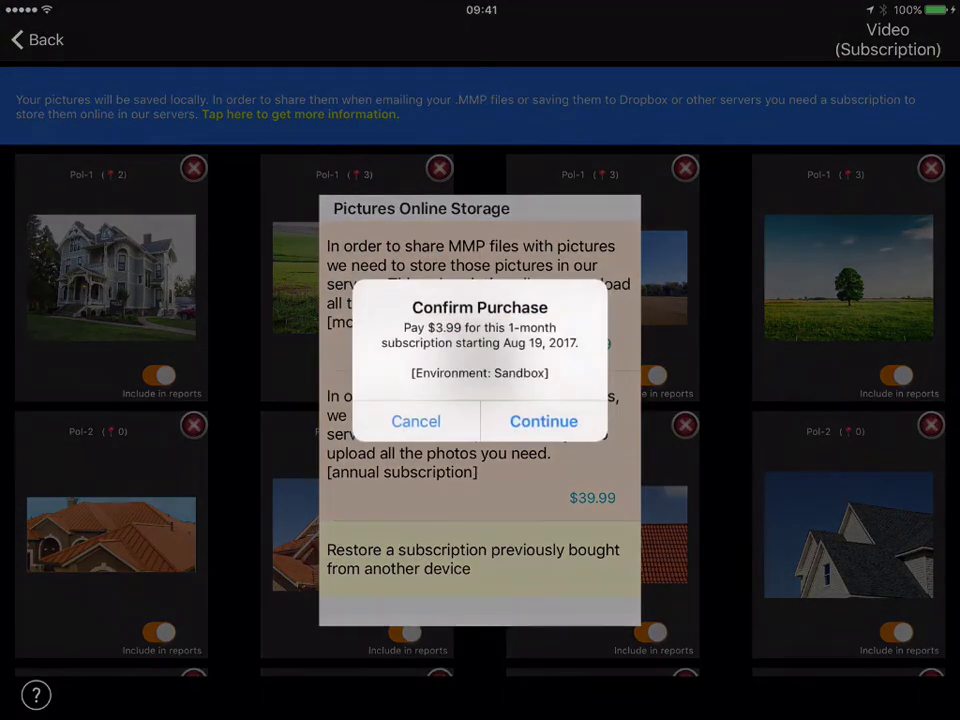
{"action": "left_click", "coordinate": [541, 421]}
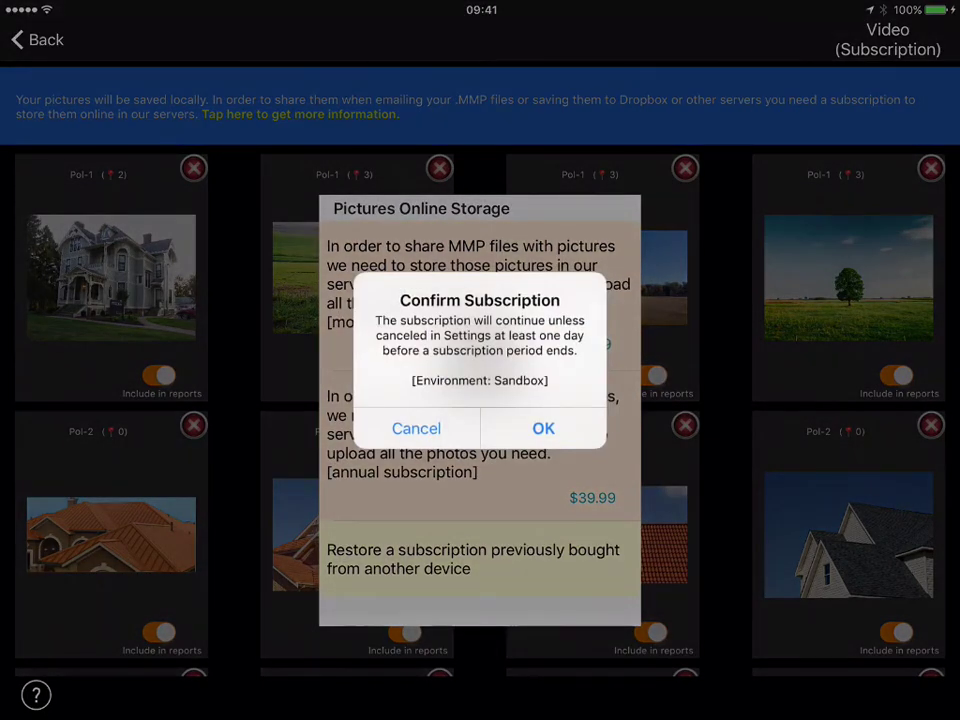
{"action": "left_click", "coordinate": [543, 428]}
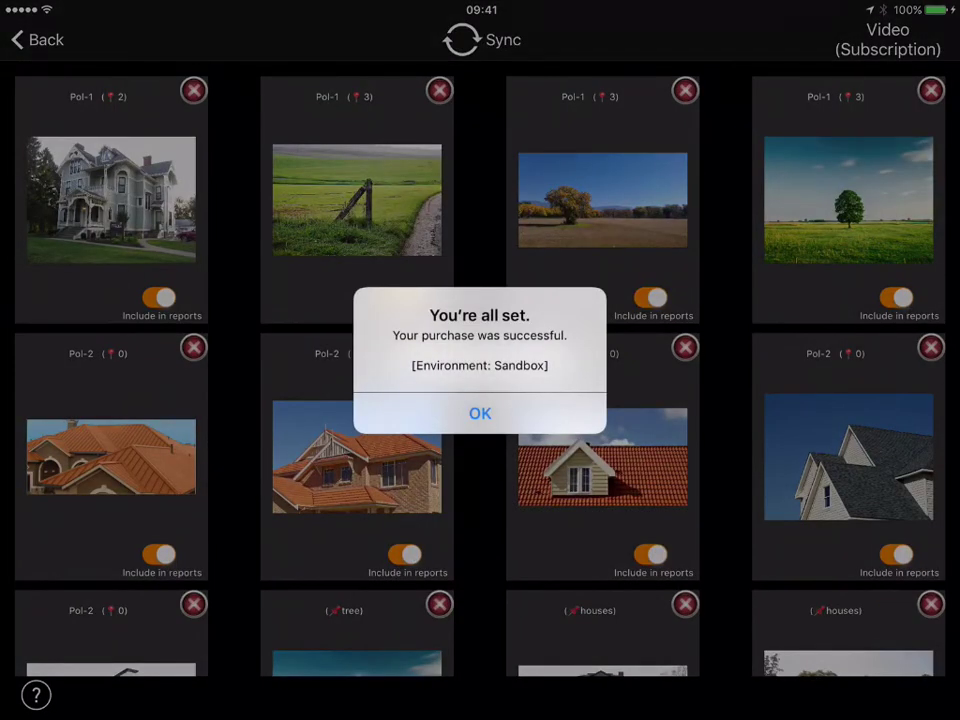
{"action": "left_click", "coordinate": [480, 413]}
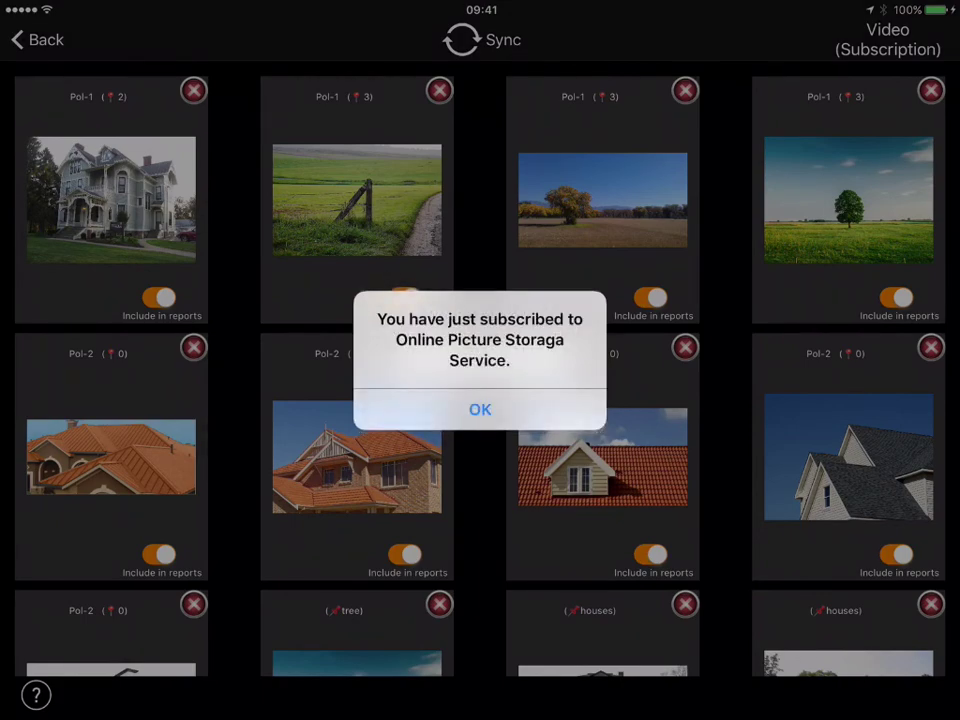
{"action": "left_click", "coordinate": [480, 409]}
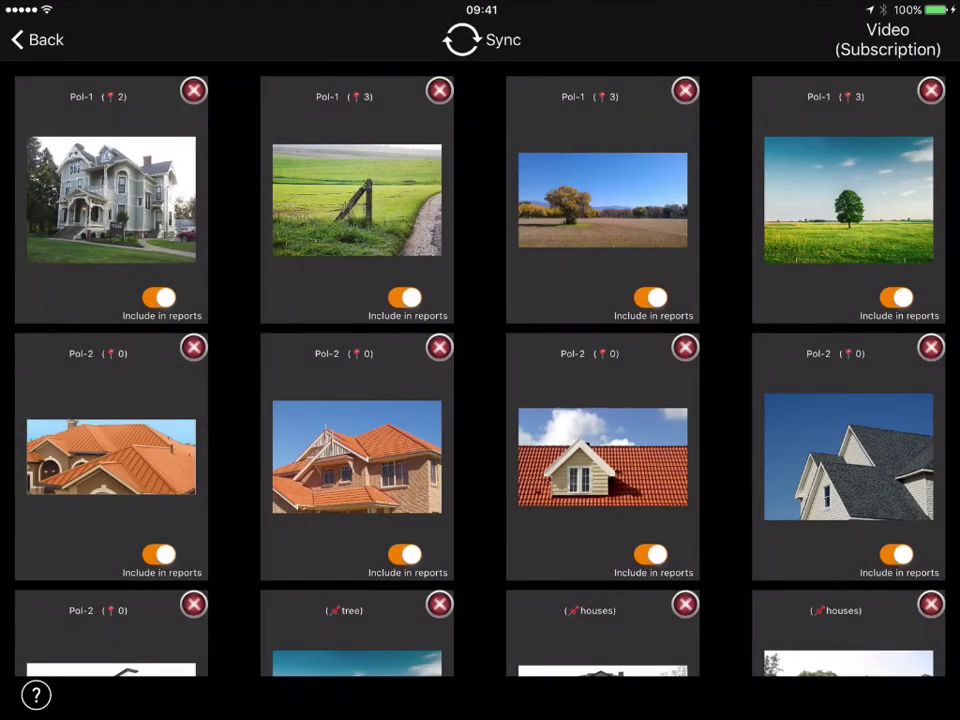
{"action": "scroll", "coordinate": [480, 400], "scroll_direction": "down", "scroll_amount": 5}
{"action": "scroll", "coordinate": [480, 400], "scroll_direction": "up", "scroll_amount": 5}
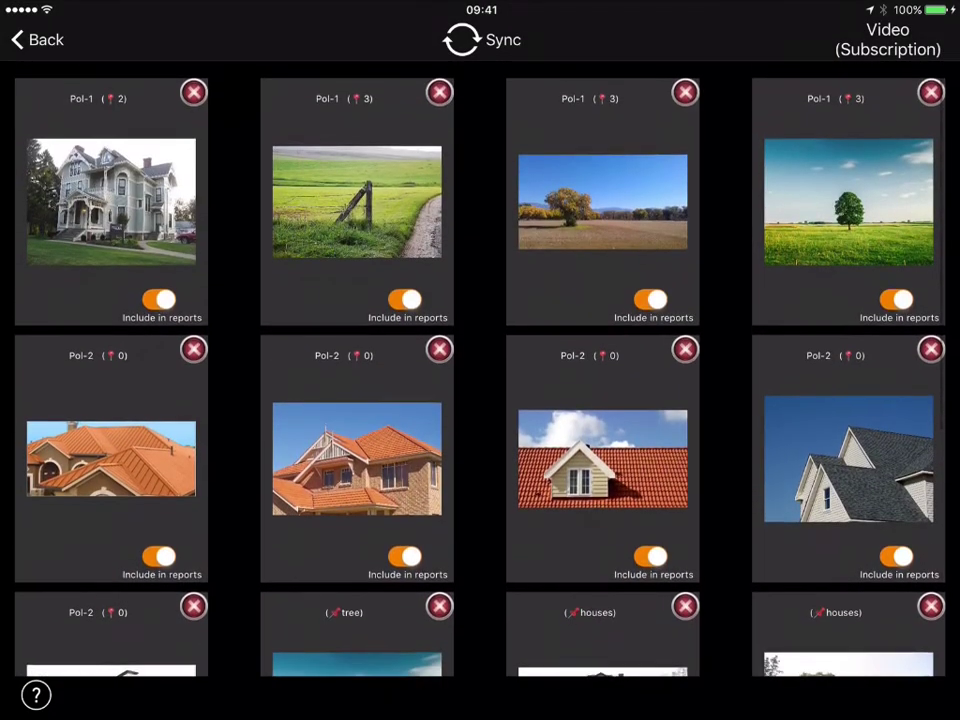
{"action": "left_click", "coordinate": [482, 40]}
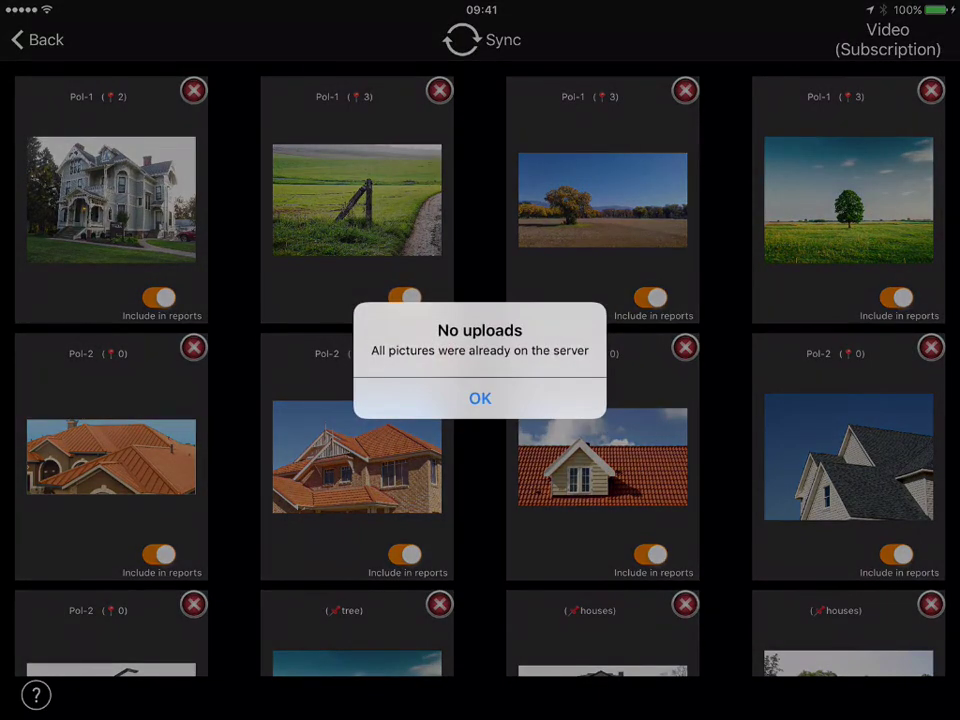
{"action": "left_click", "coordinate": [480, 398]}
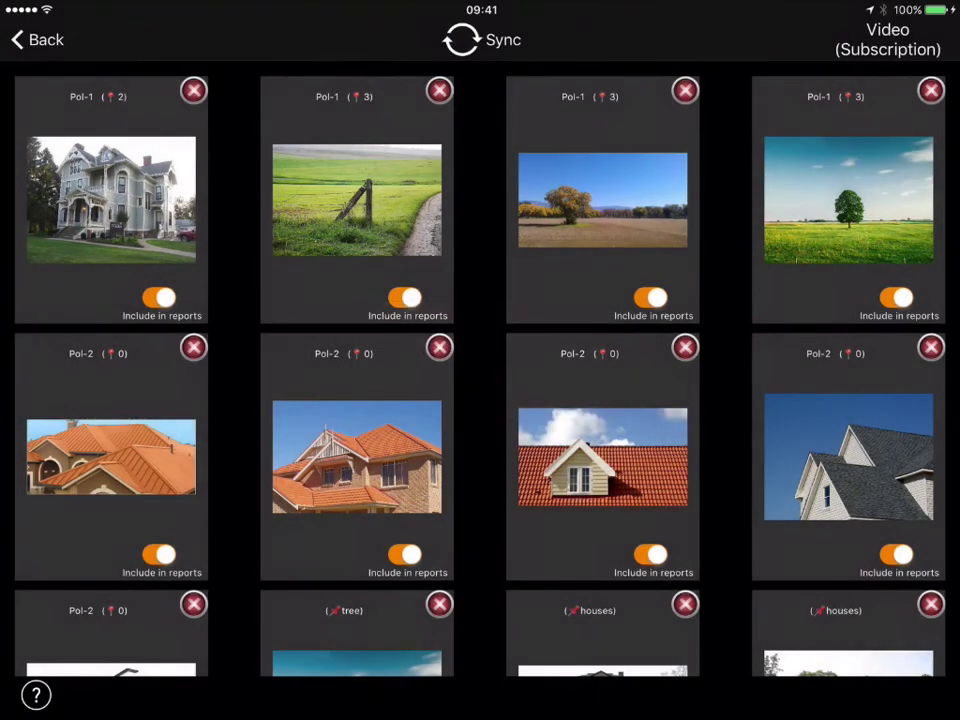